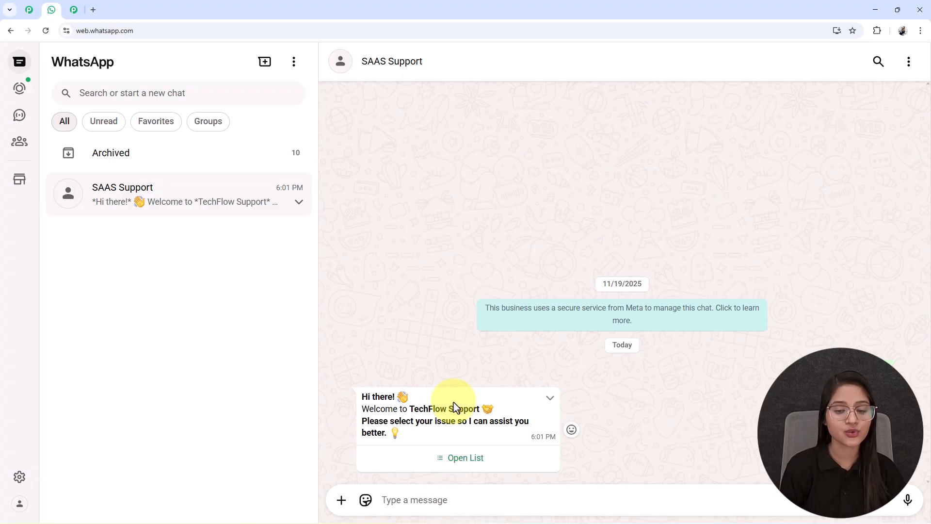
Pick Billing & Payments from the bot's issue-type list and send it
click(450, 458)
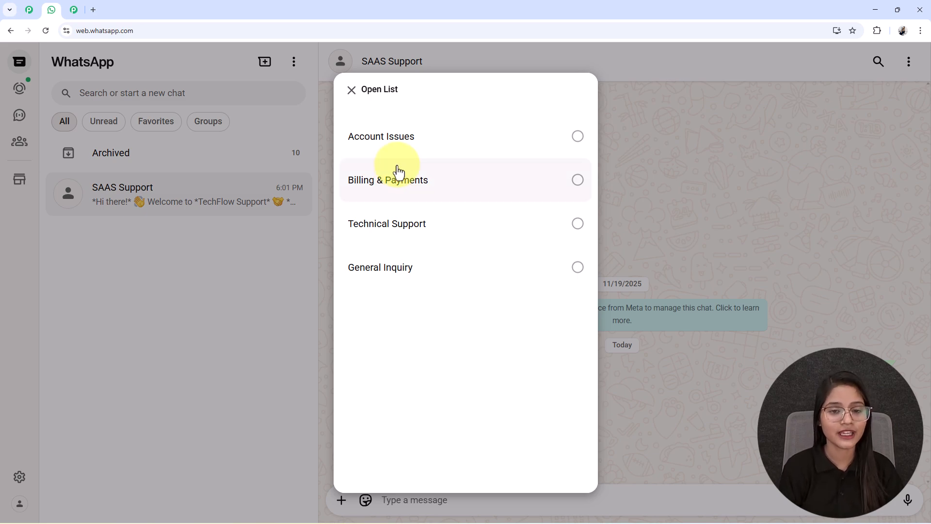
click(398, 185)
click(560, 459)
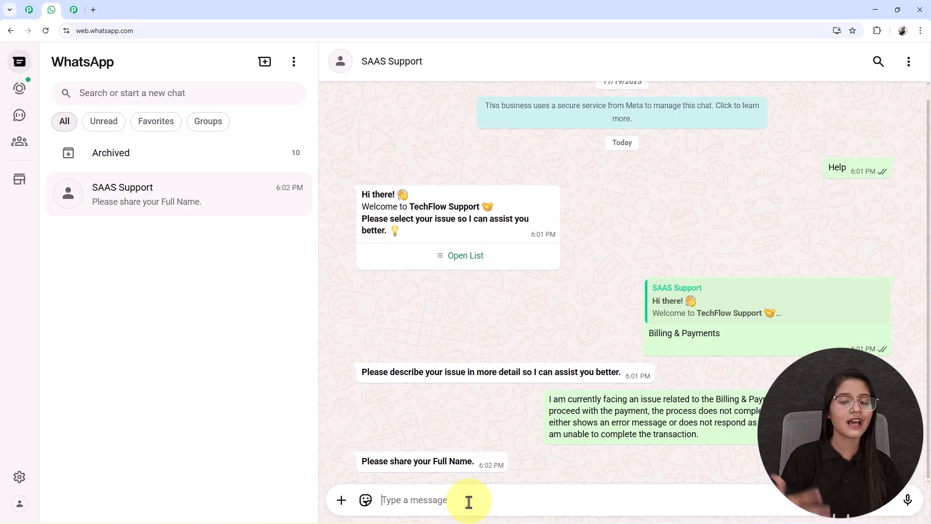
Reply to the bot with a test name and a contact number
text(Test)
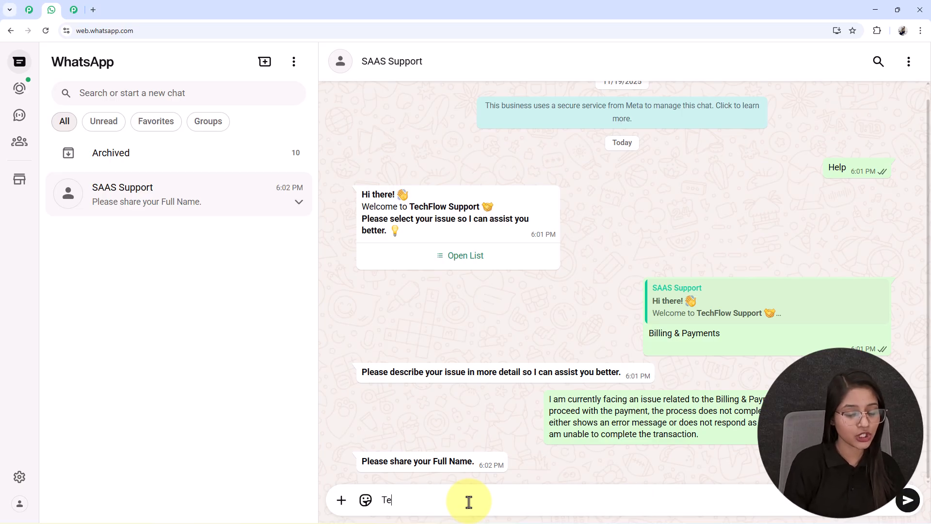
text( Us)
key(Return)
text(8989898989)
key(Return)
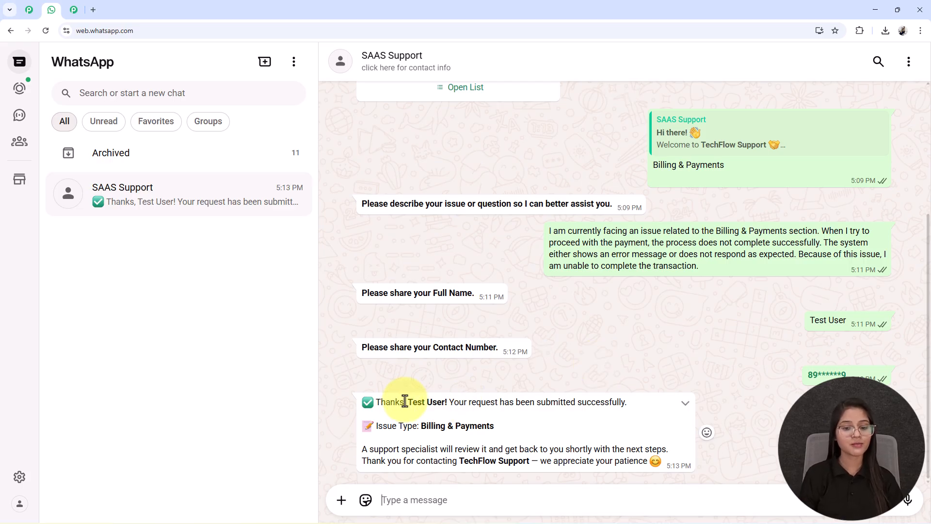
drag(406, 402, 447, 405)
click(447, 404)
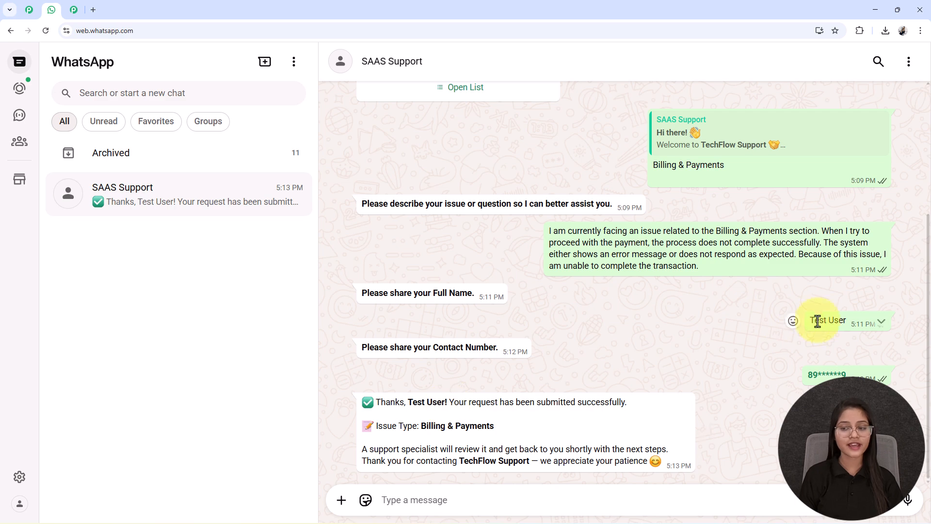
drag(846, 321, 808, 322)
click(473, 436)
drag(500, 426, 421, 423)
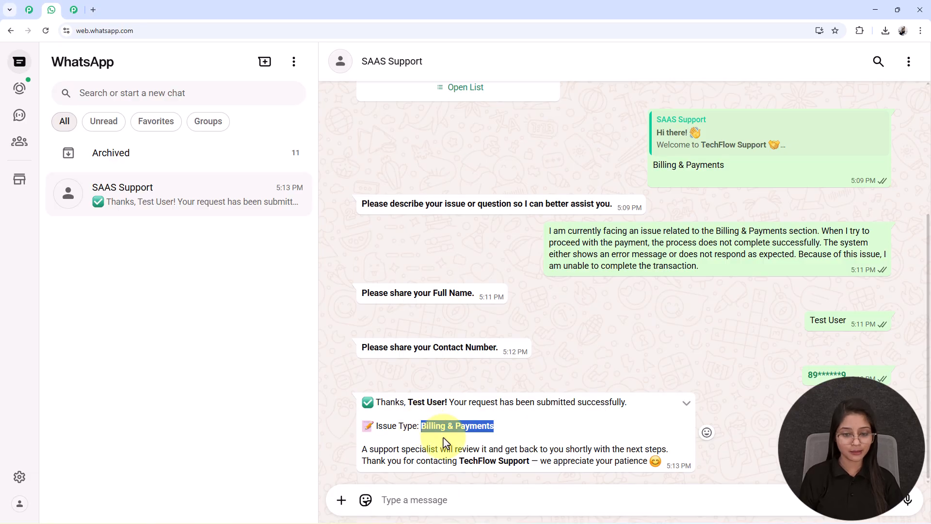
click(395, 449)
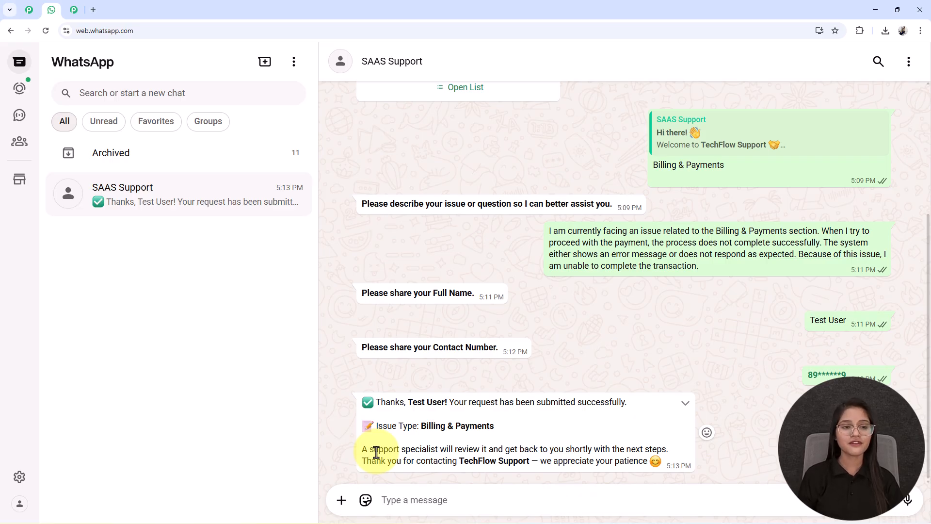
scroll(376, 452, up, 3)
scroll(374, 453, down, 3)
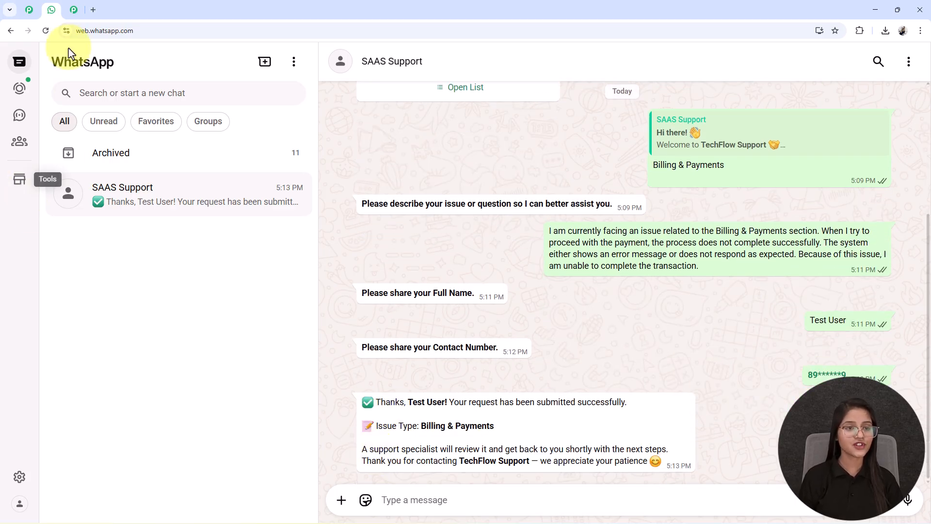
Load pabbly.com/chatflow in a new browser tab
click(93, 10)
click(96, 29)
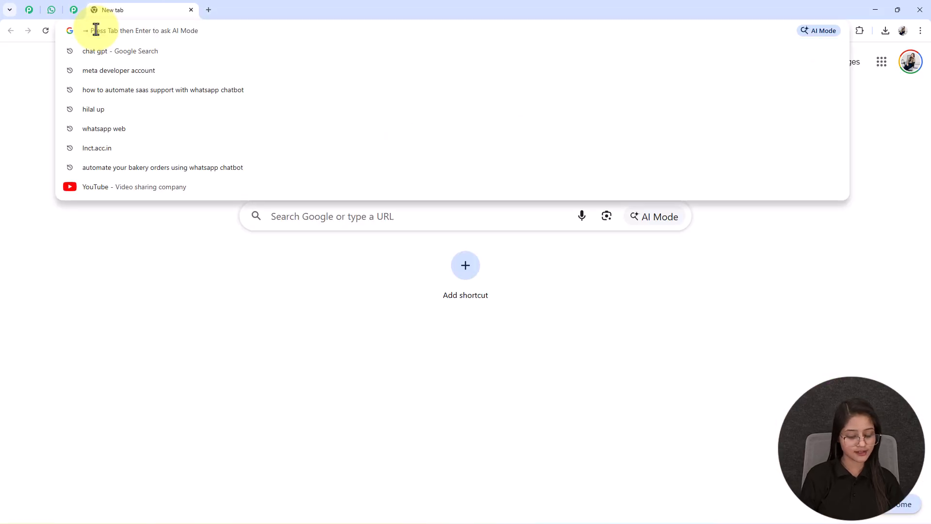
text(pabbly.com/chatflow)
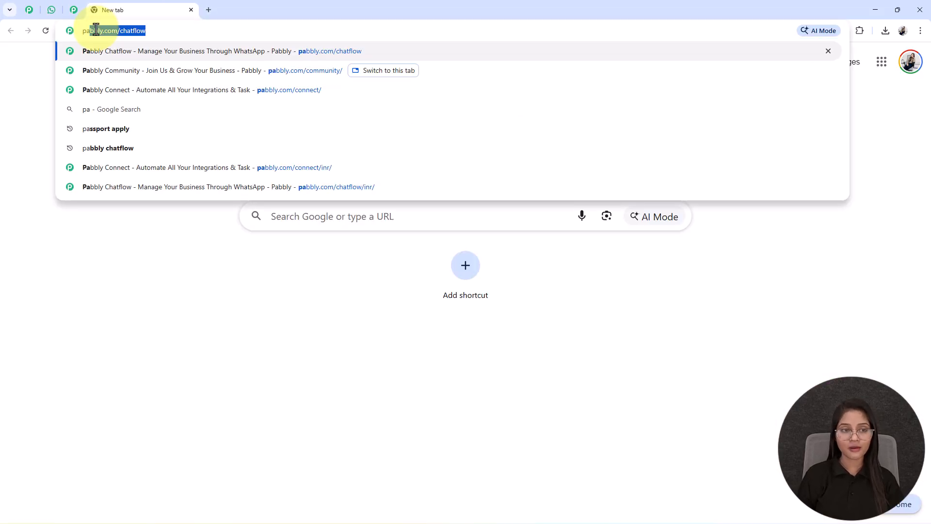
key(Right)
key(Return)
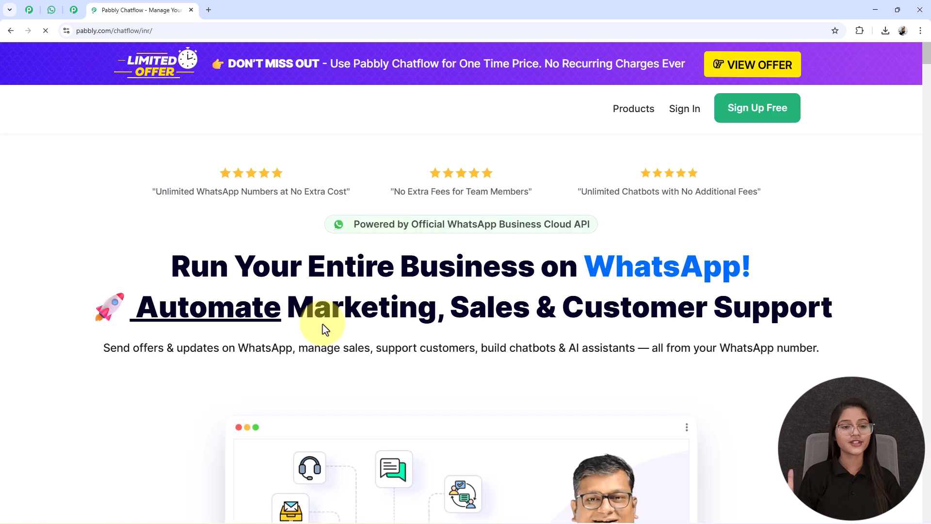
Scroll through the Chatflow landing page, then switch to the Pabbly Community tab
scroll(368, 293, down, 1)
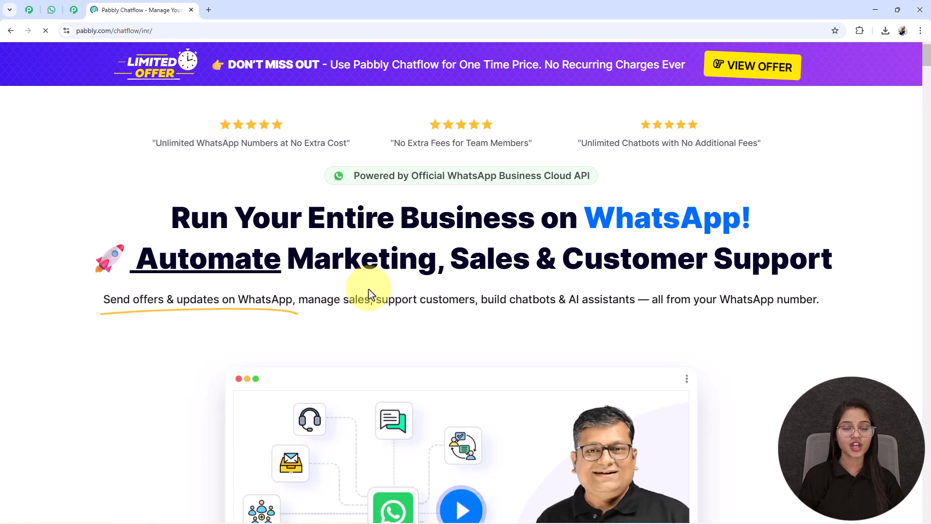
scroll(369, 293, down, 1)
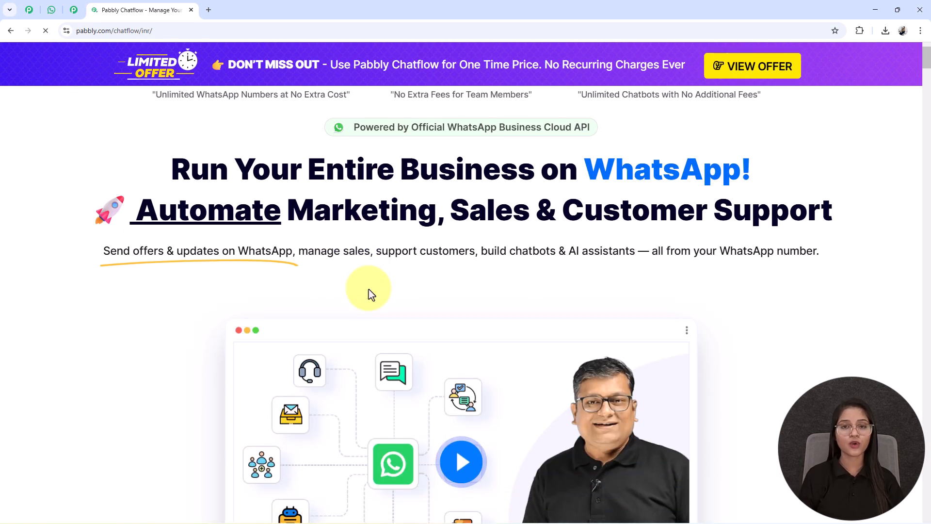
scroll(370, 293, down, 3)
scroll(370, 293, up, 5)
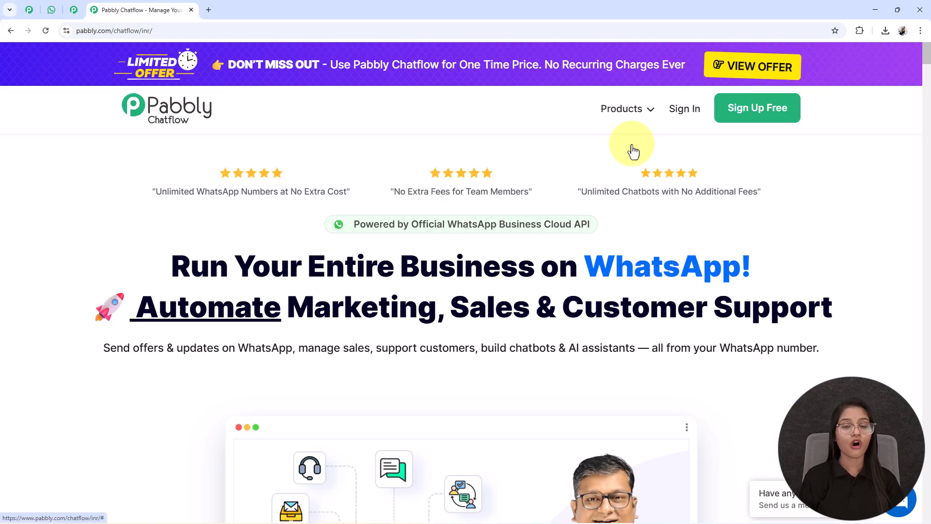
click(73, 10)
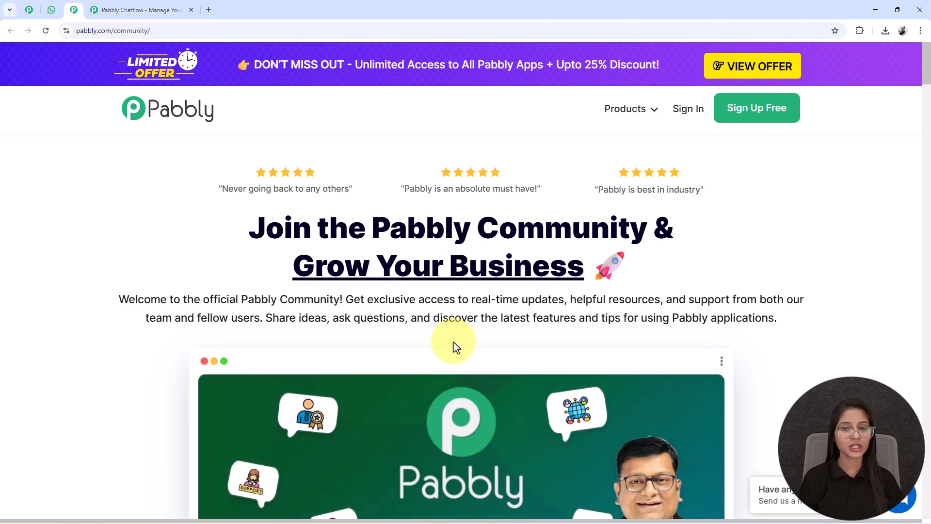
Browse the Pabbly Community page, then return to the Pabbly Chatflow tab
scroll(453, 342, down, 10)
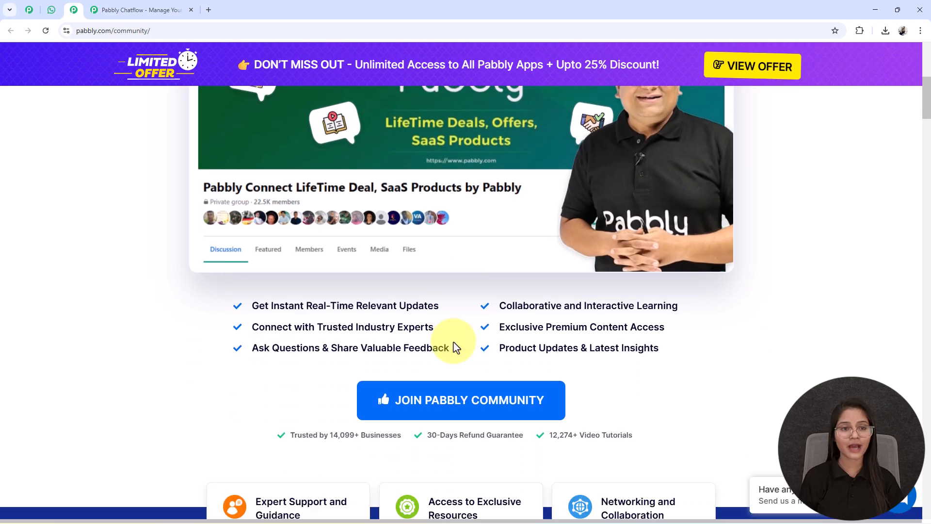
scroll(452, 342, down, 10)
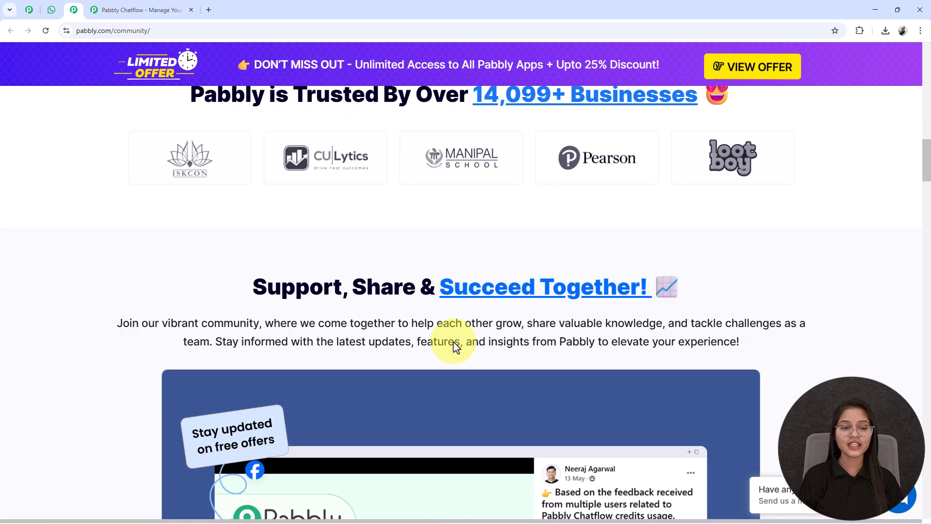
scroll(453, 341, down, 10)
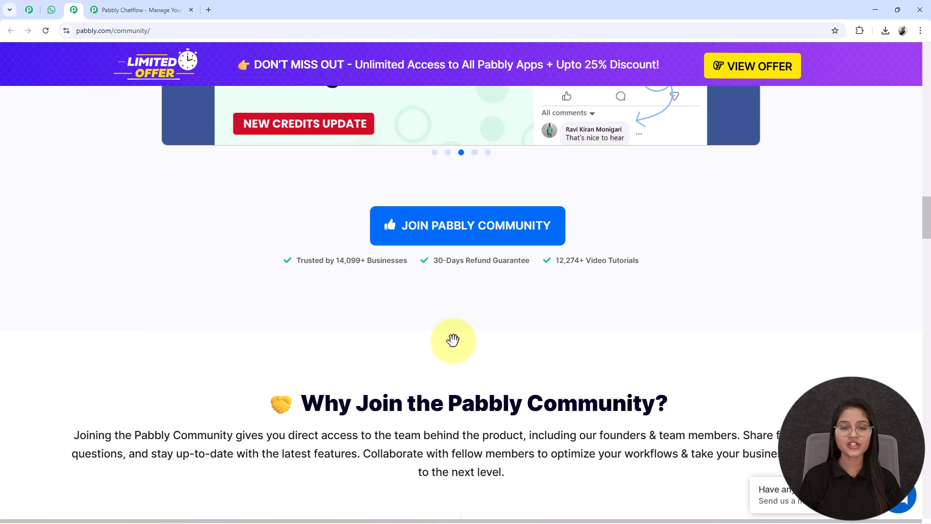
scroll(456, 347, down, 5)
scroll(456, 347, up, 10)
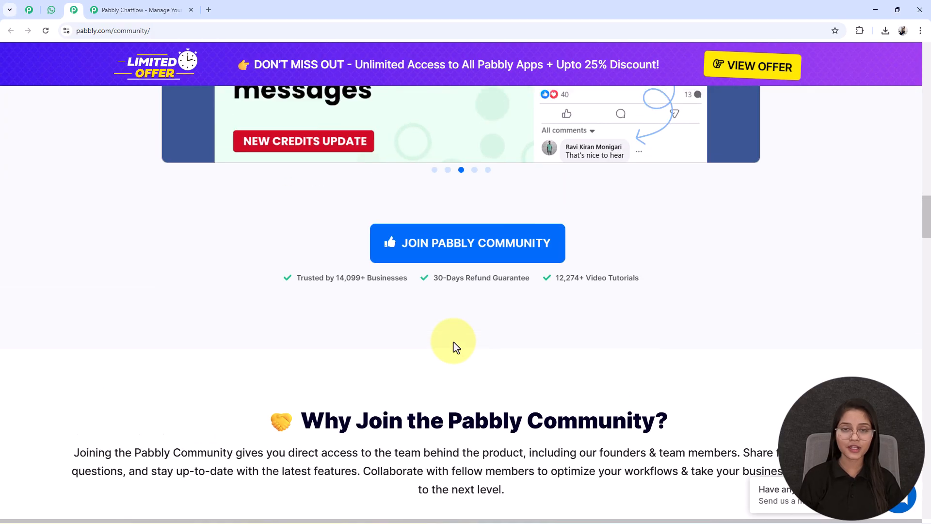
scroll(456, 347, up, 9)
scroll(456, 347, down, 9)
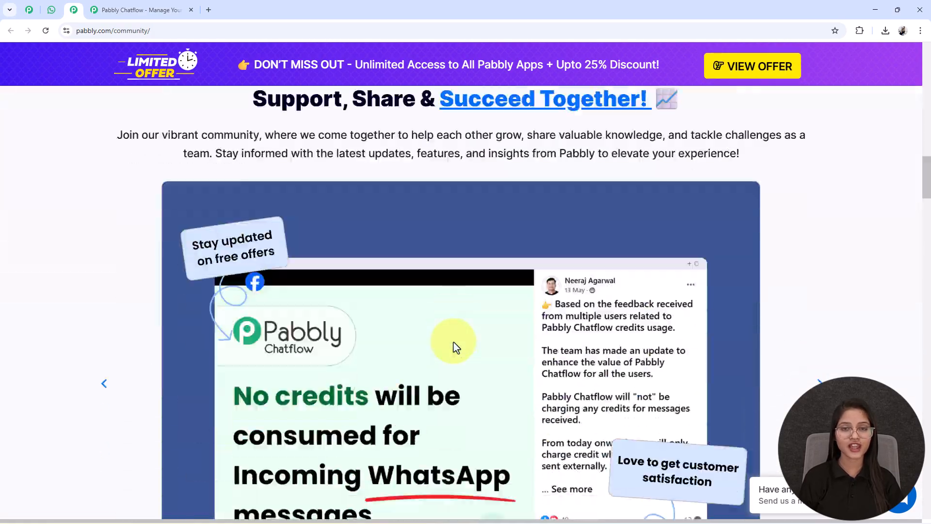
scroll(456, 346, down, 12)
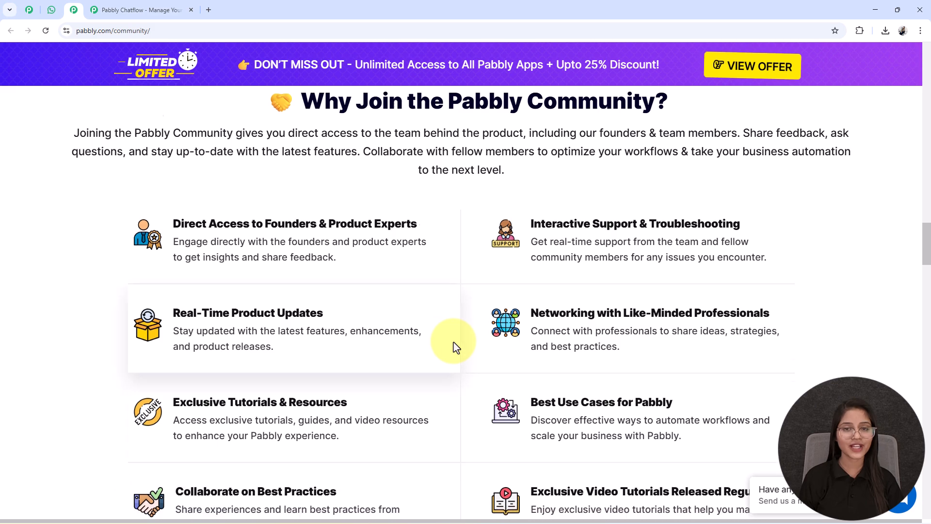
scroll(456, 347, up, 18)
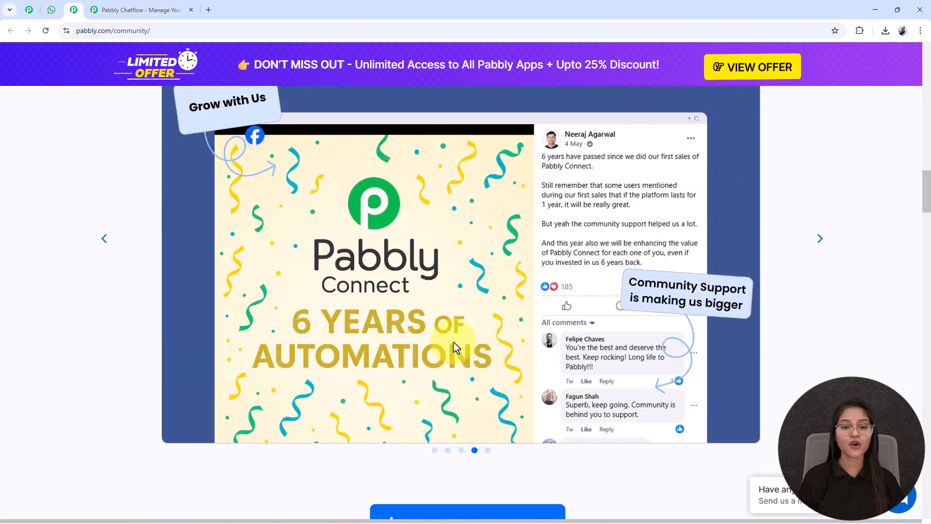
scroll(455, 346, up, 10)
scroll(458, 368, down, 1)
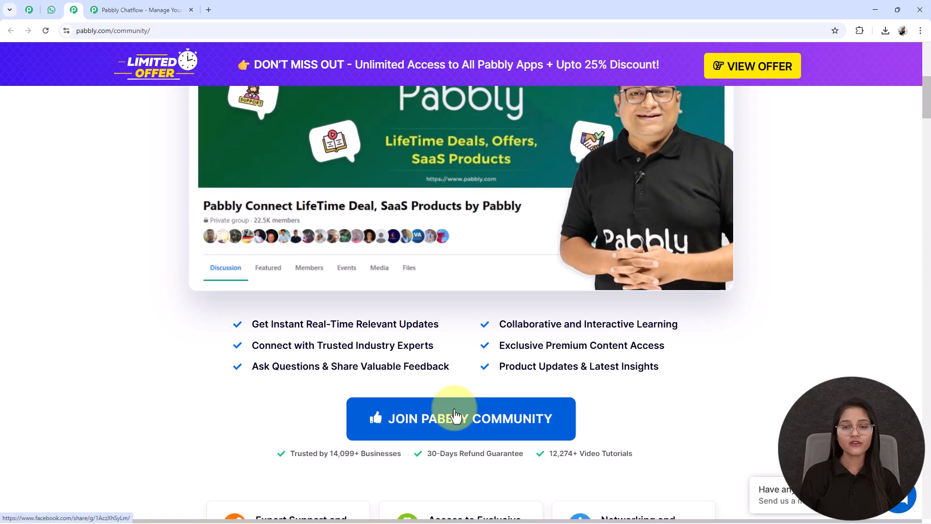
click(106, 6)
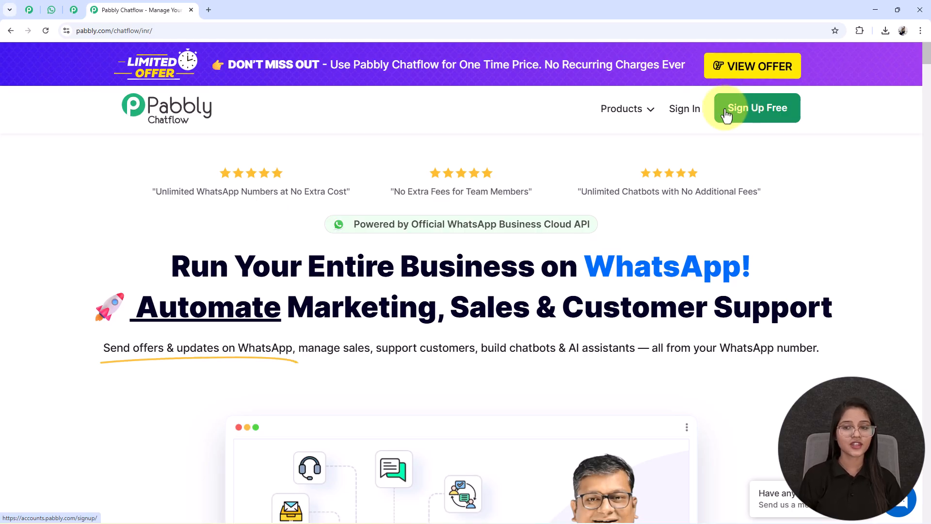
Sign in to Pabbly and launch Pabbly Chatflow from the All Pabbly Apps page
click(692, 113)
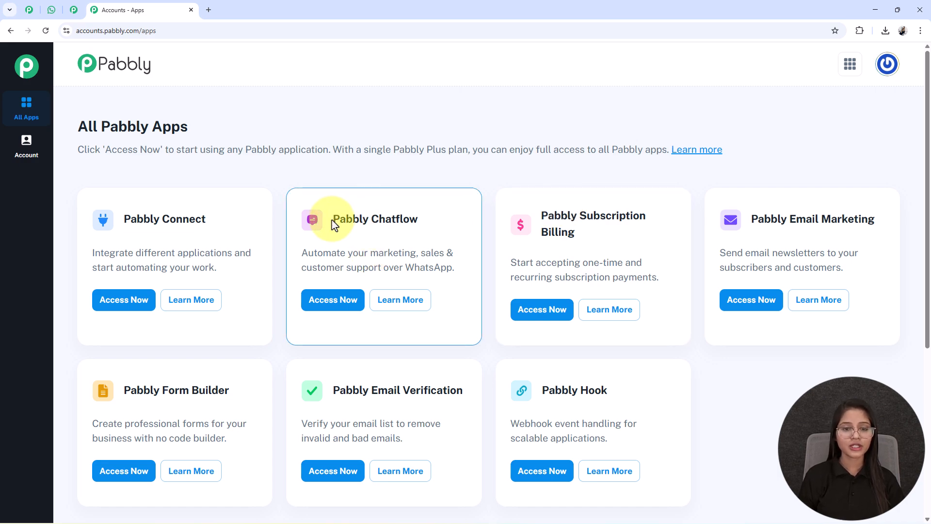
drag(333, 219, 453, 217)
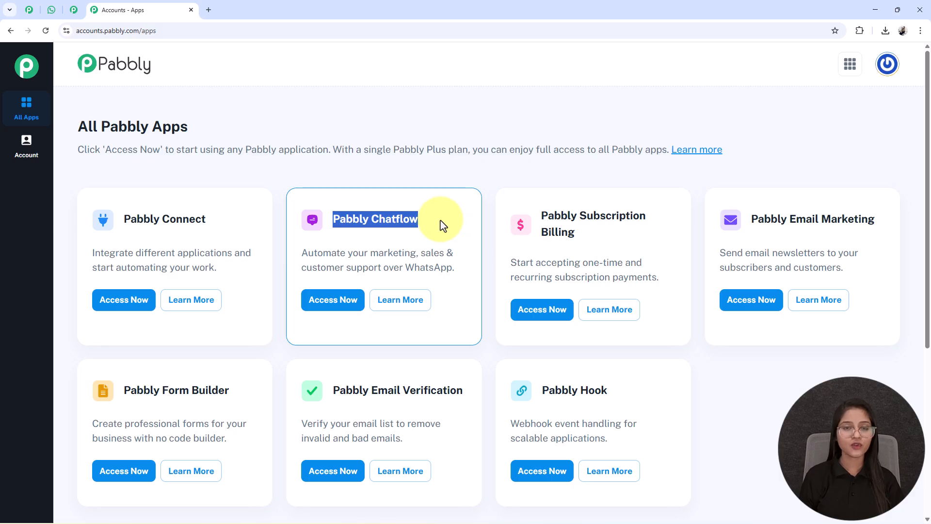
click(344, 313)
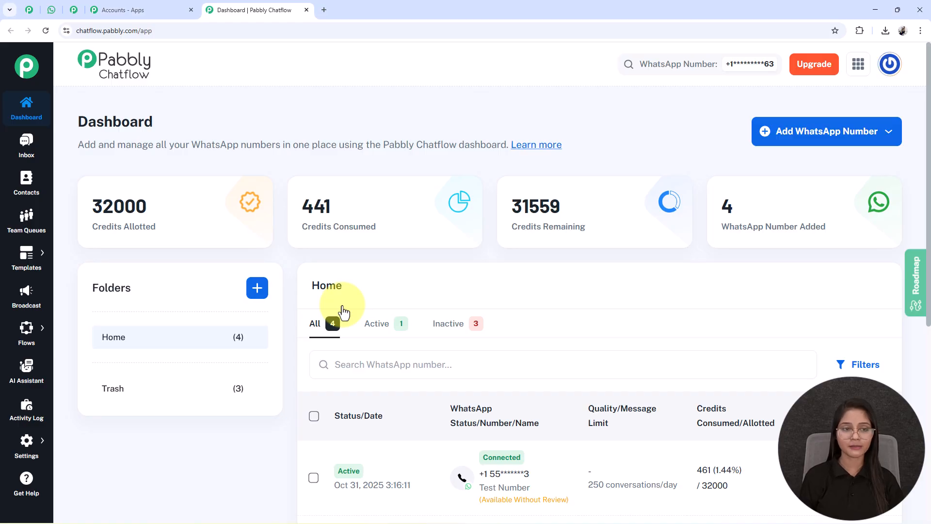
Review the 32000 allotted, 441 consumed and 31559 remaining credits, then show Add WhatsApp Number options
drag(96, 202, 181, 239)
drag(303, 197, 377, 228)
drag(513, 200, 699, 228)
drag(722, 196, 848, 254)
click(848, 249)
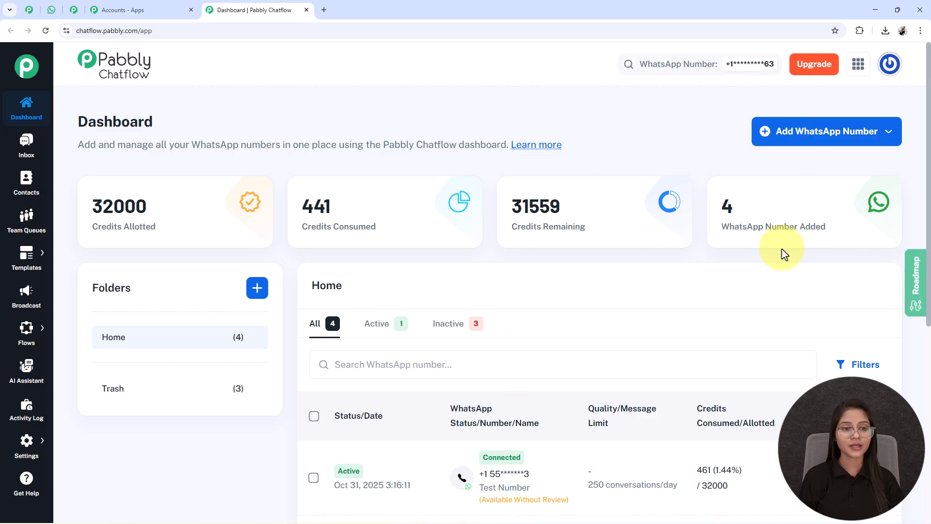
click(801, 144)
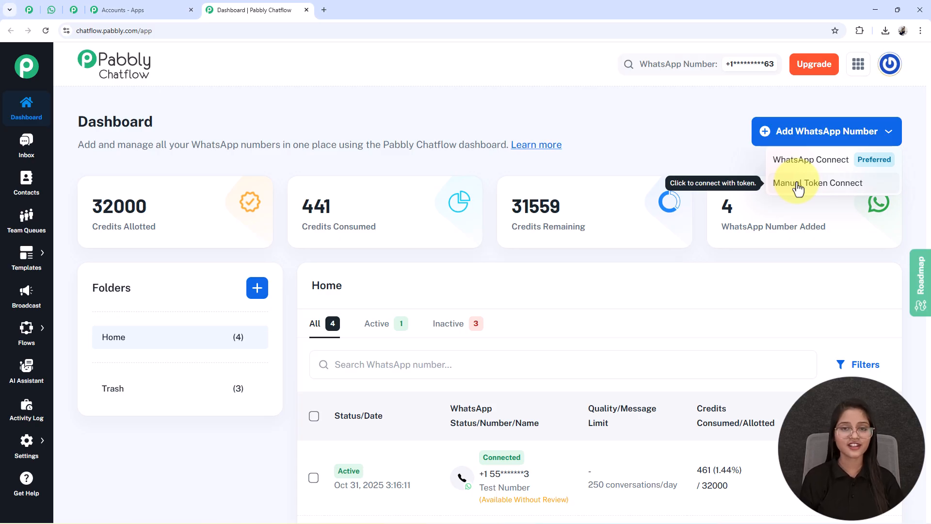
click(824, 137)
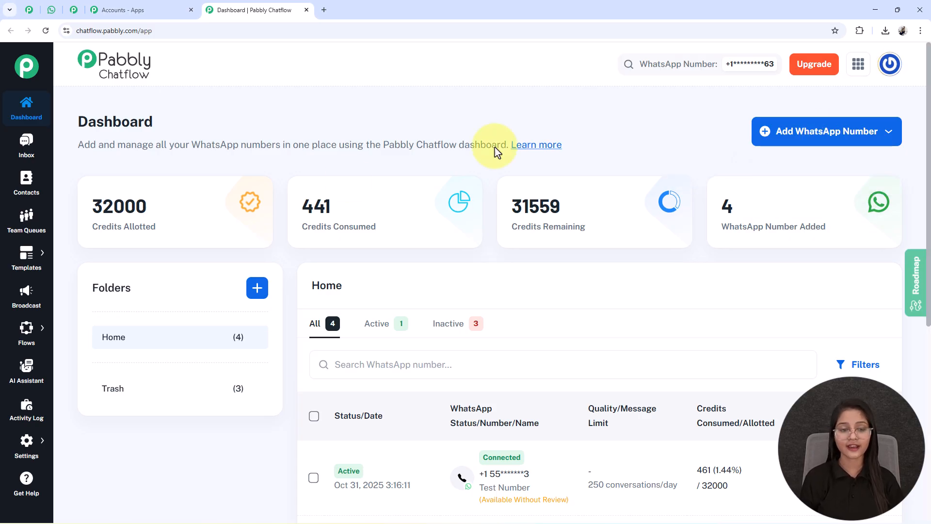
scroll(183, 370, down, 2)
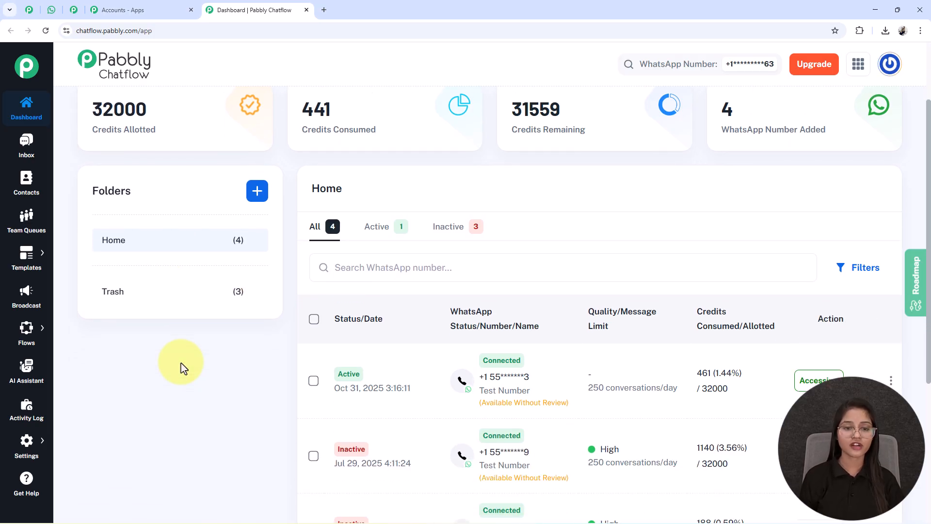
click(257, 191)
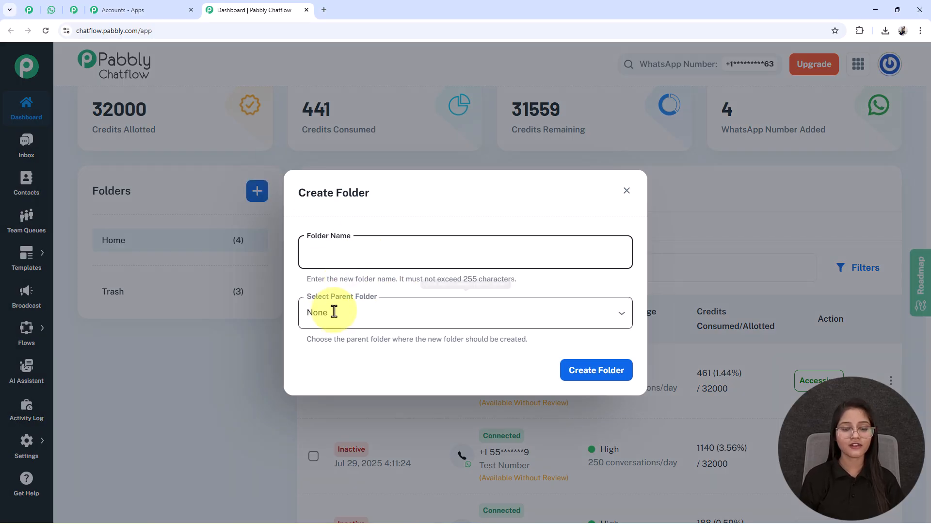
click(626, 191)
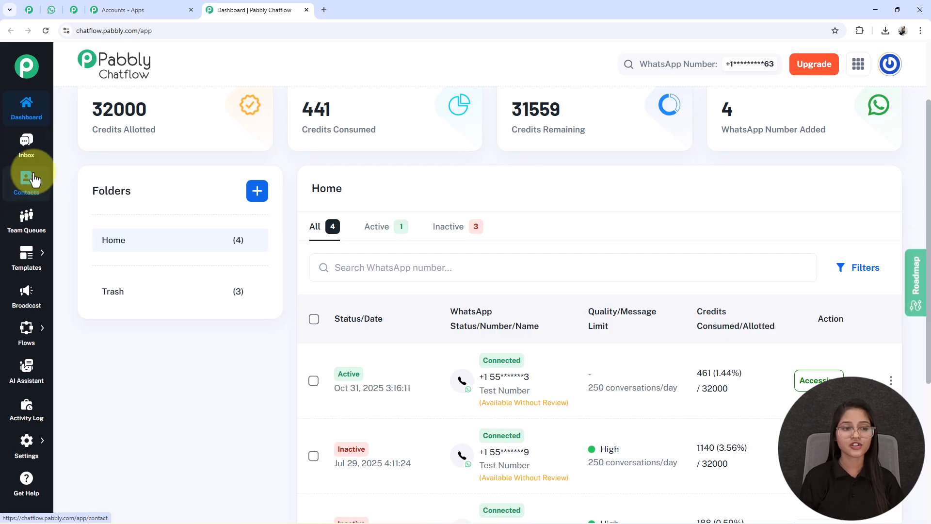
mouse_move(39, 253)
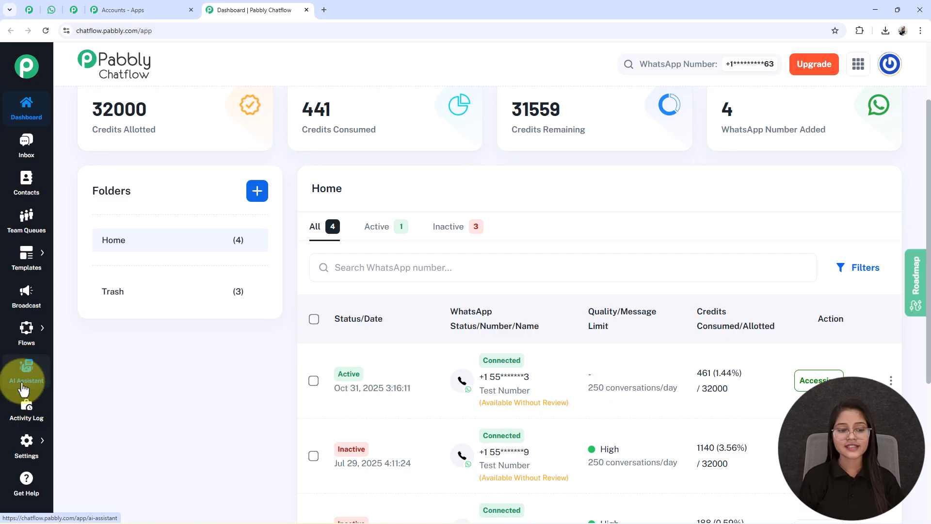
mouse_move(23, 454)
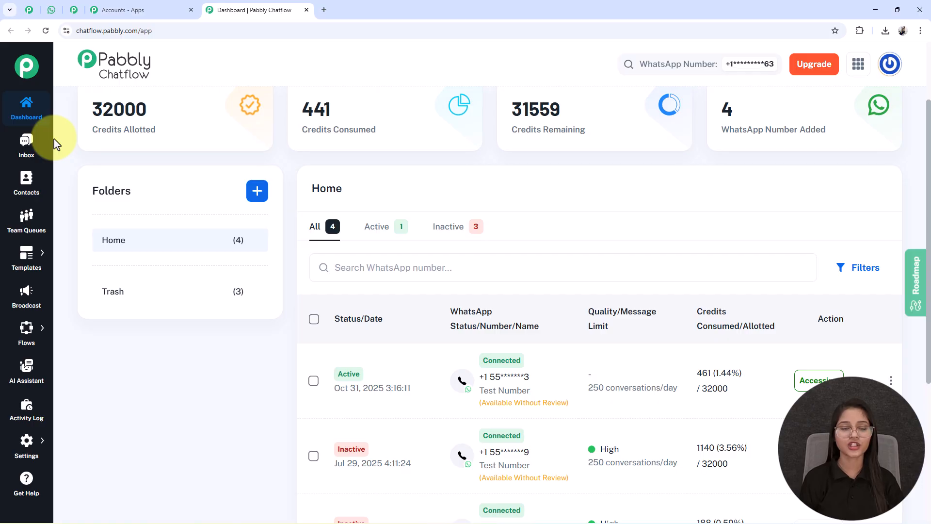
mouse_move(16, 340)
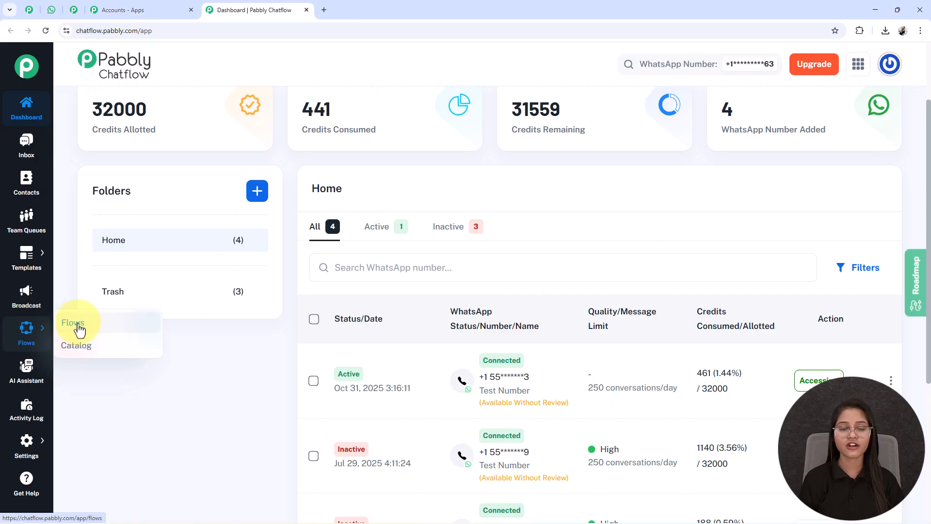
Go to Flows in Flow Builder and create a new flow with Add Flow
click(77, 324)
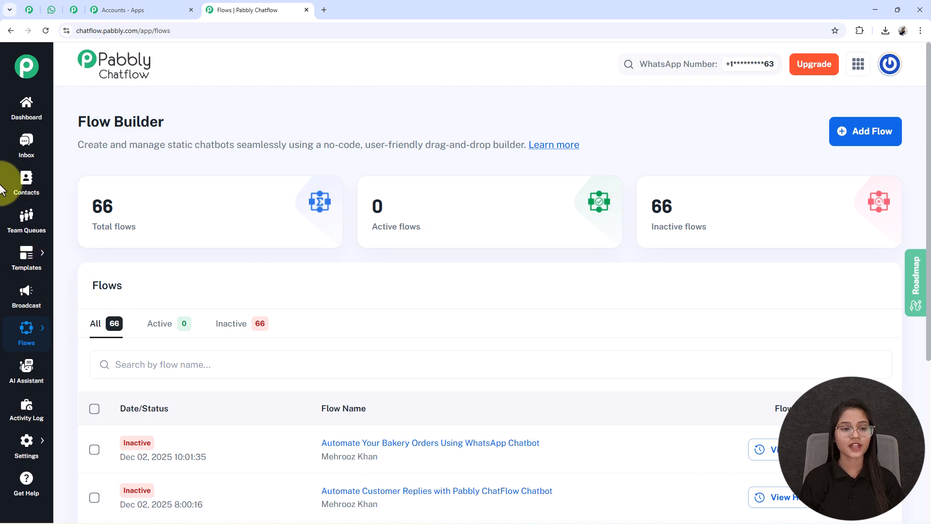
drag(170, 123, 34, 116)
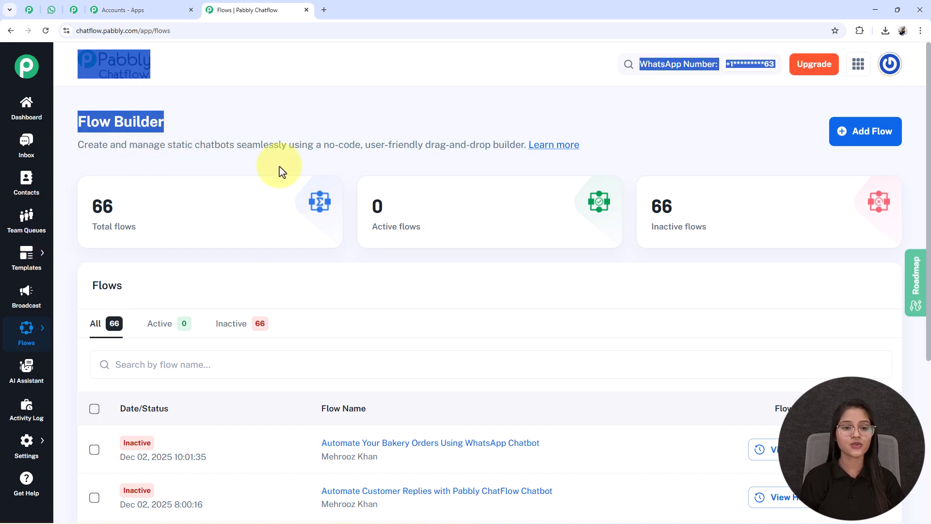
click(387, 163)
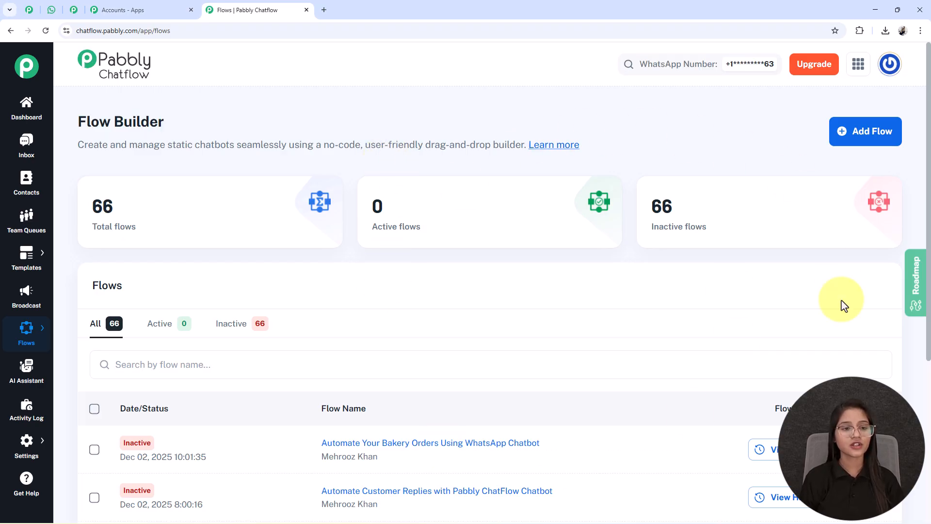
click(855, 137)
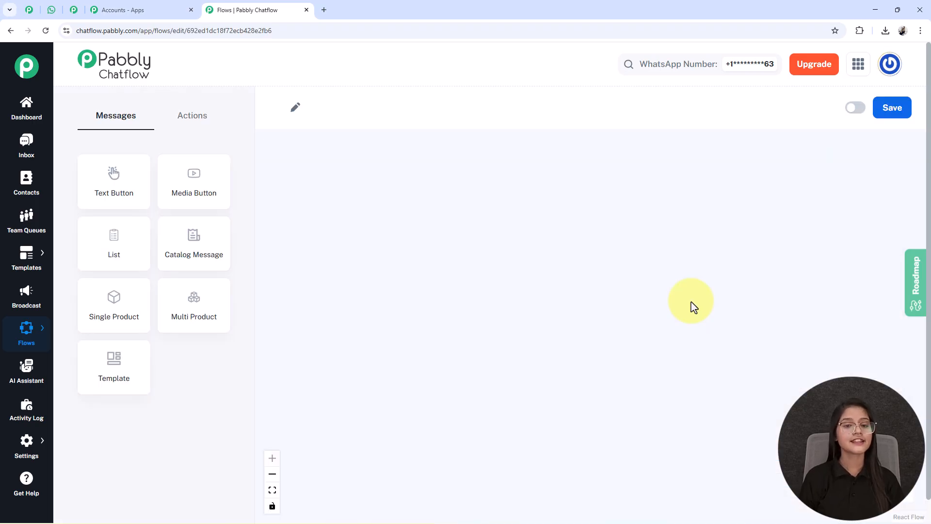
Rename the flow to 'Automate SaaS Support With WhatsApp Chatbot' and save it
drag(406, 224, 401, 197)
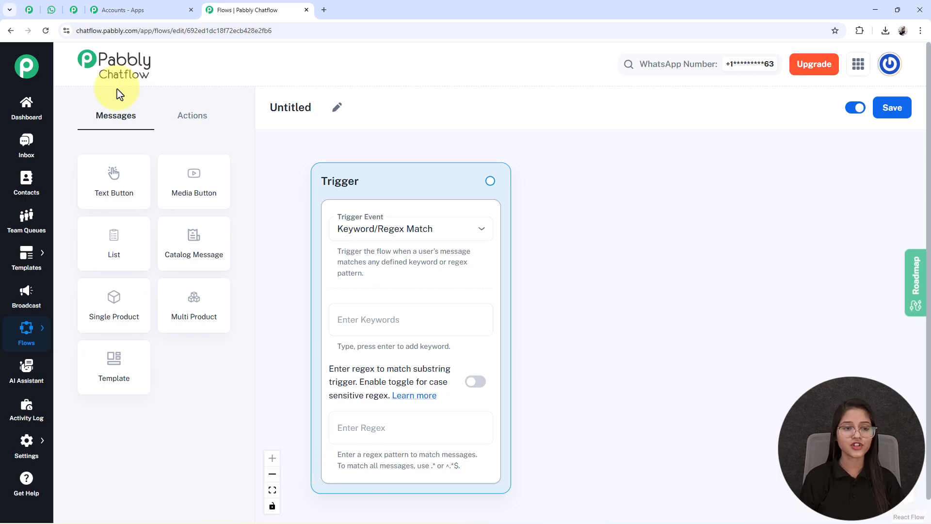
click(338, 109)
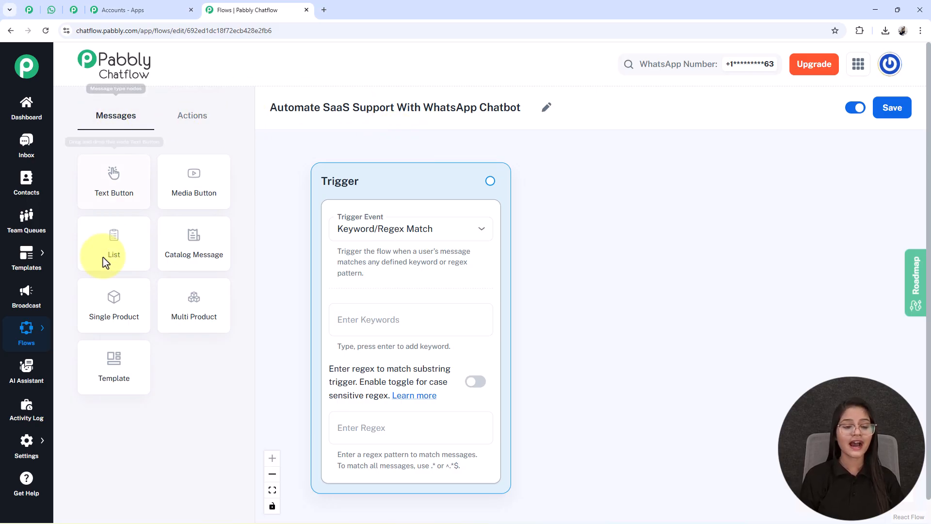
click(189, 118)
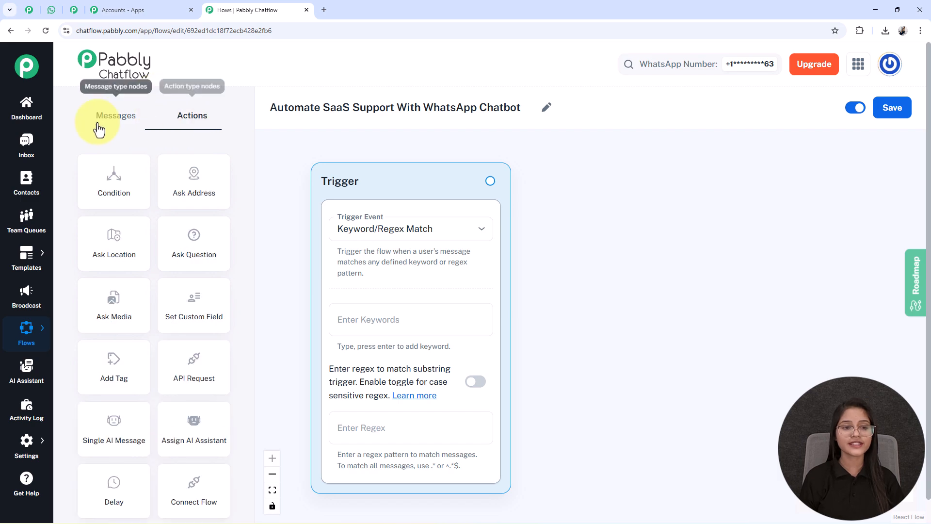
click(128, 120)
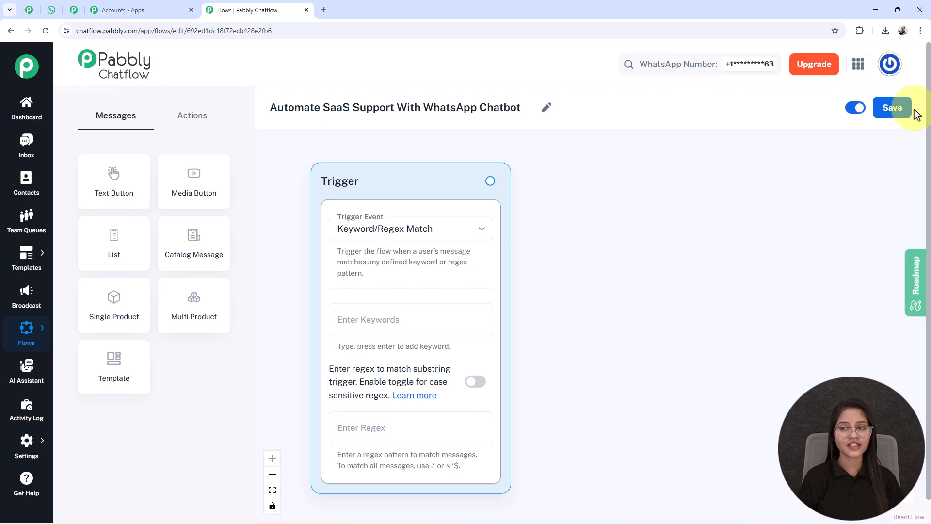
click(892, 108)
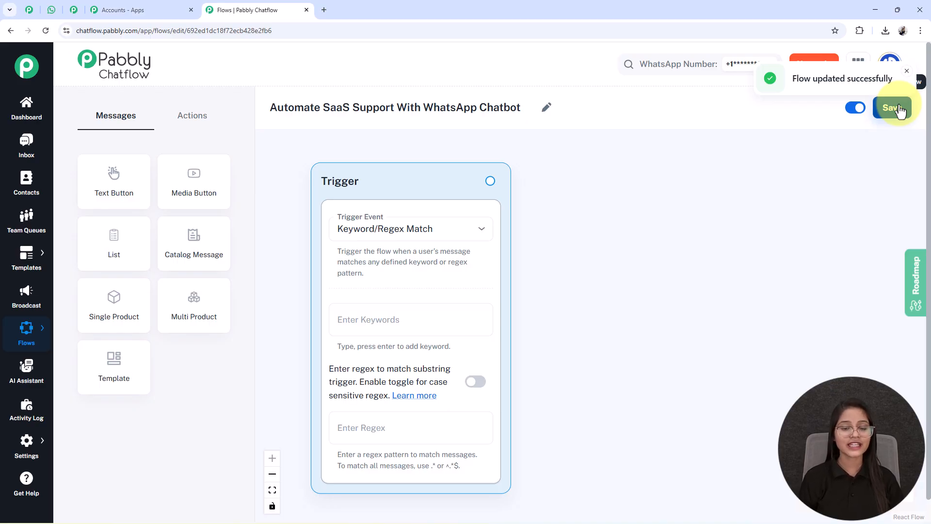
click(383, 233)
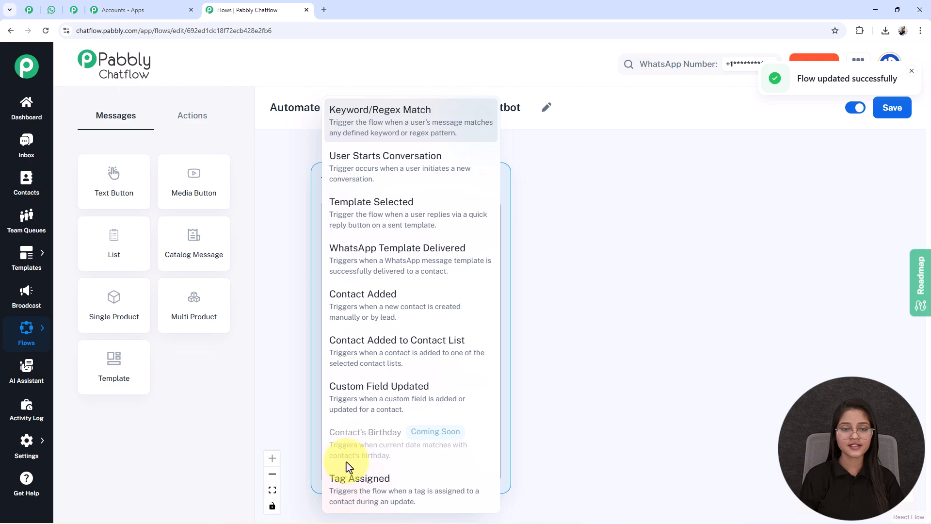
Choose Keyword/Regex Match as the trigger event, leaving case-sensitive regex off
click(385, 132)
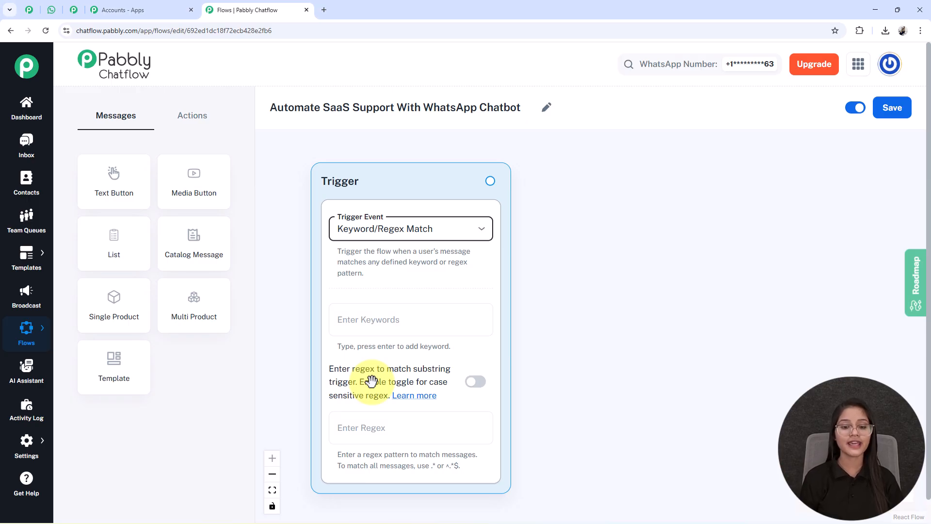
click(473, 385)
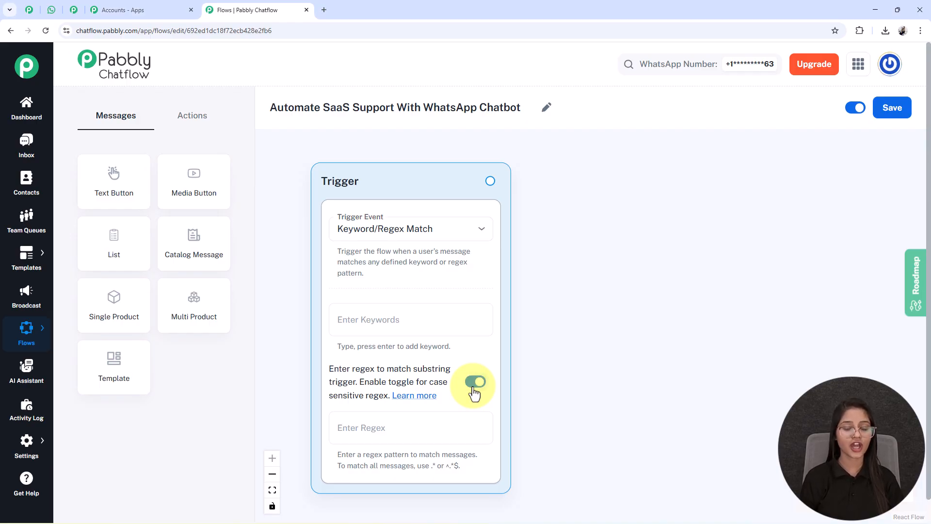
click(473, 386)
Add the trigger keywords Help, Issue and Support
click(348, 329)
click(349, 320)
text(Help)
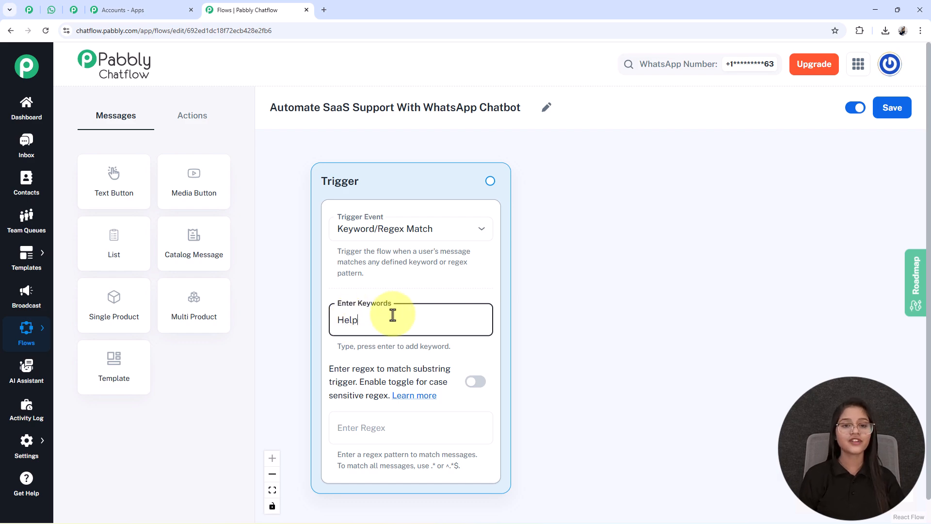
key(Return)
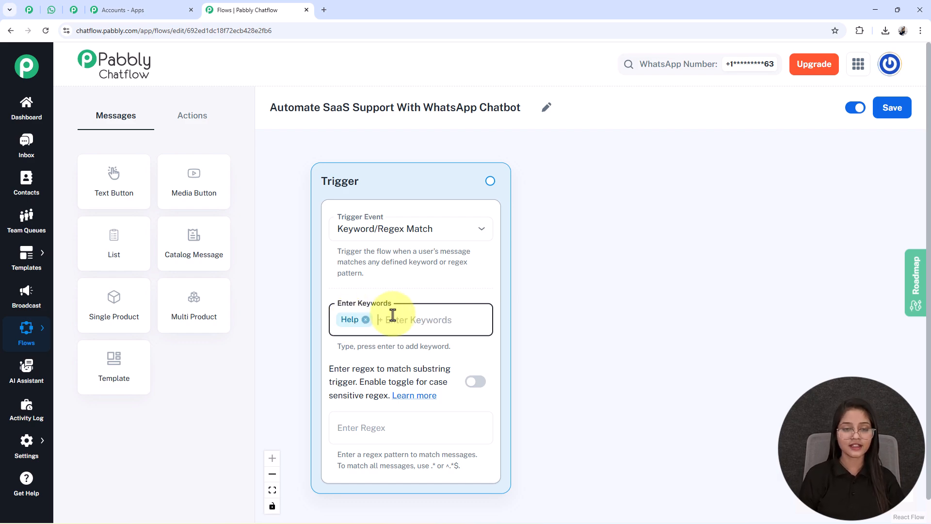
text(Issue)
key(Return)
text(Support)
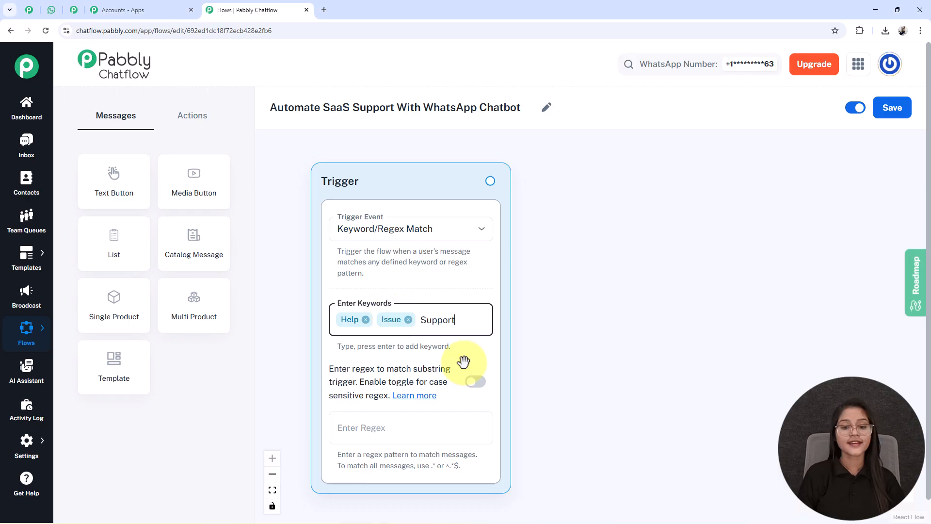
key(Return)
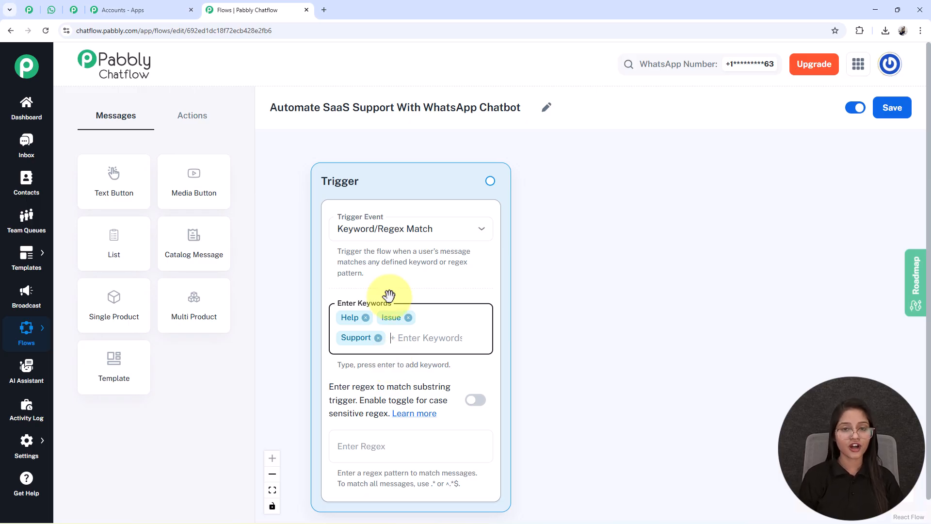
Add a List message node beside the Trigger and centre it on the canvas
click(109, 239)
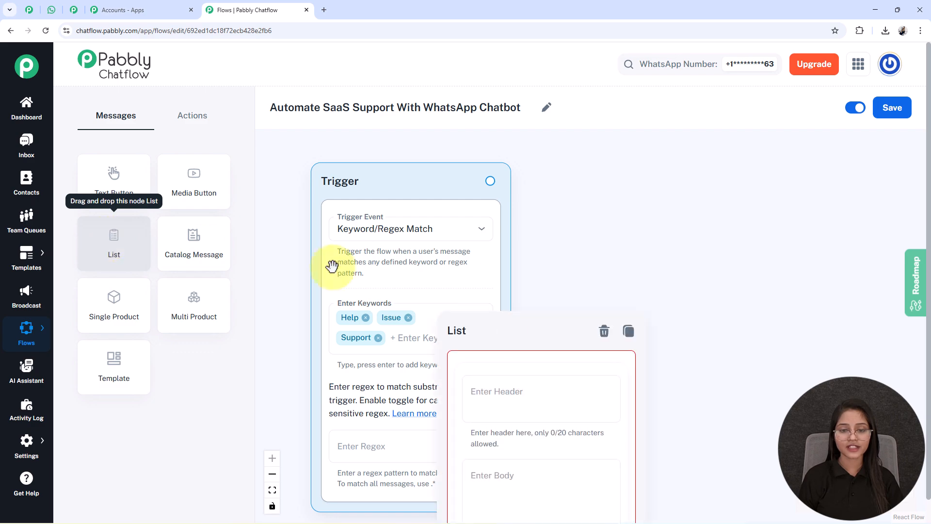
drag(482, 337, 582, 186)
drag(817, 315, 628, 262)
scroll(650, 270, down, 2)
drag(668, 293, 603, 276)
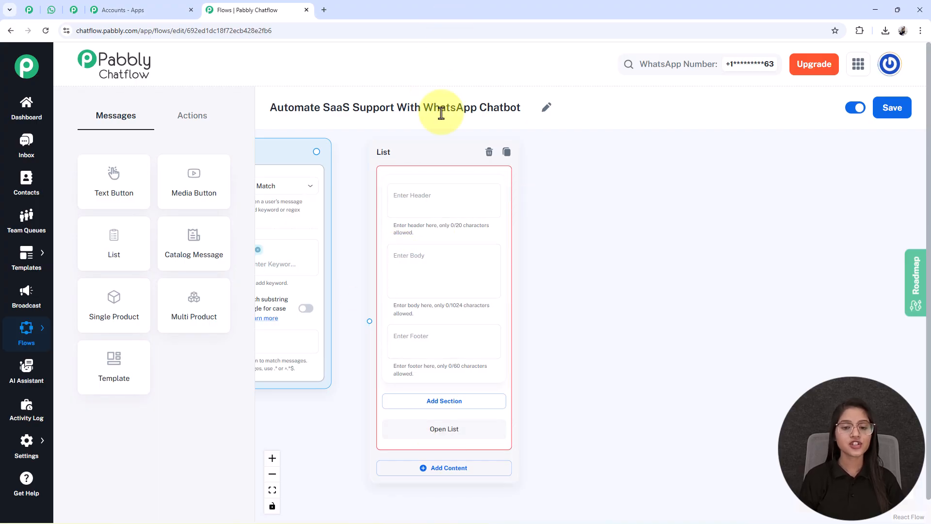
scroll(421, 194, up, 3)
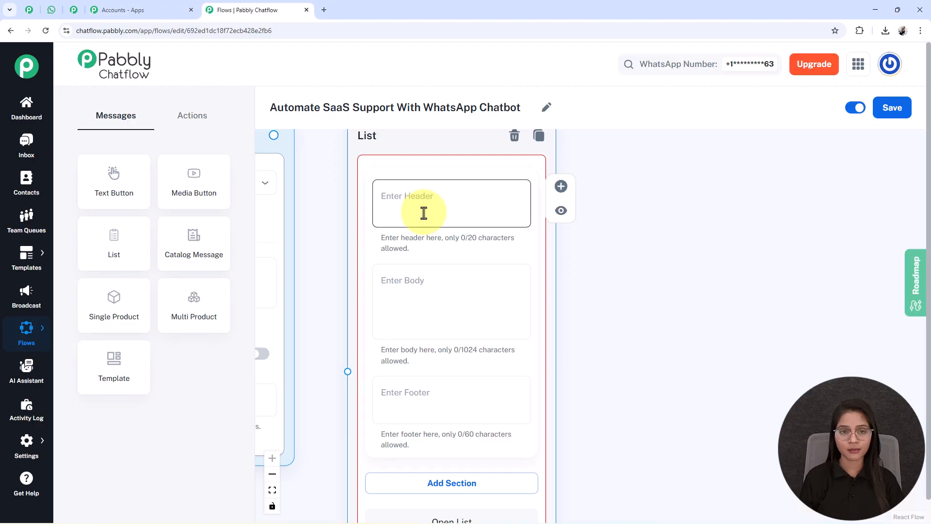
scroll(422, 210, down, 2)
drag(628, 345, 728, 304)
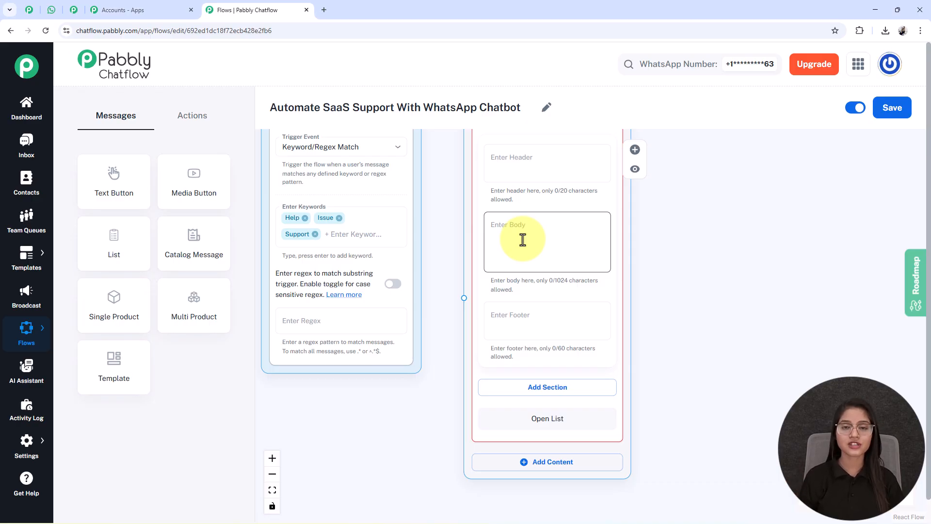
Paste the TechFlow Support welcome message into the List node's body
click(523, 239)
text(*Hi there* 👋 Welcome to *TechFlow Support* 🤝 *Please select your issue so I can assist you better.* 💡)
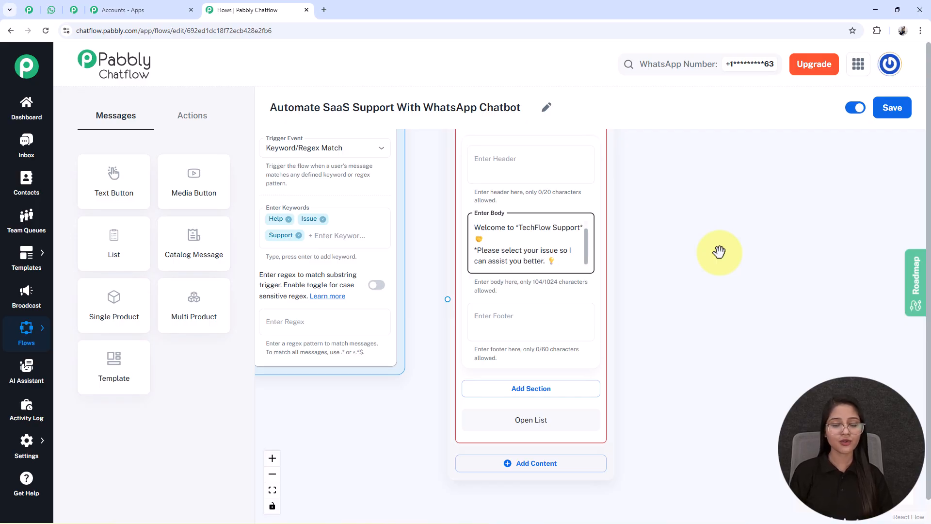
drag(659, 389, 611, 283)
click(469, 239)
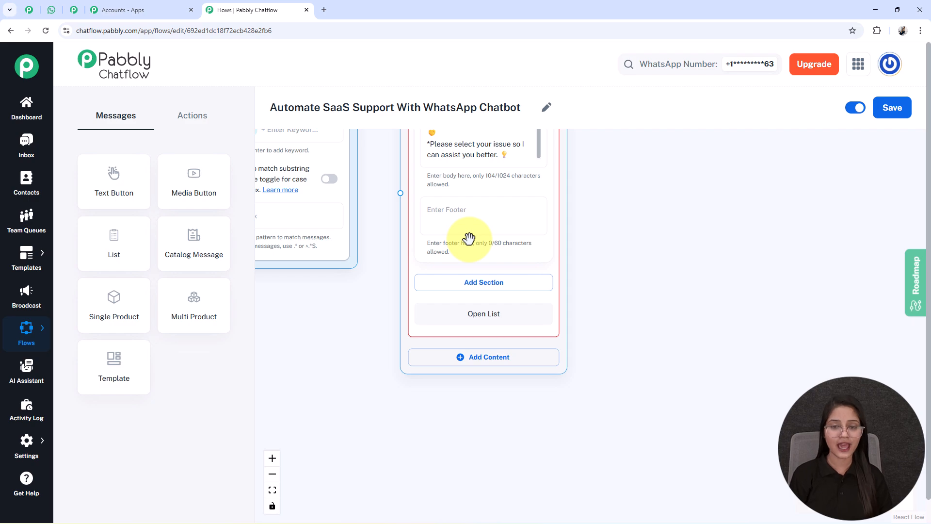
drag(613, 203, 599, 183)
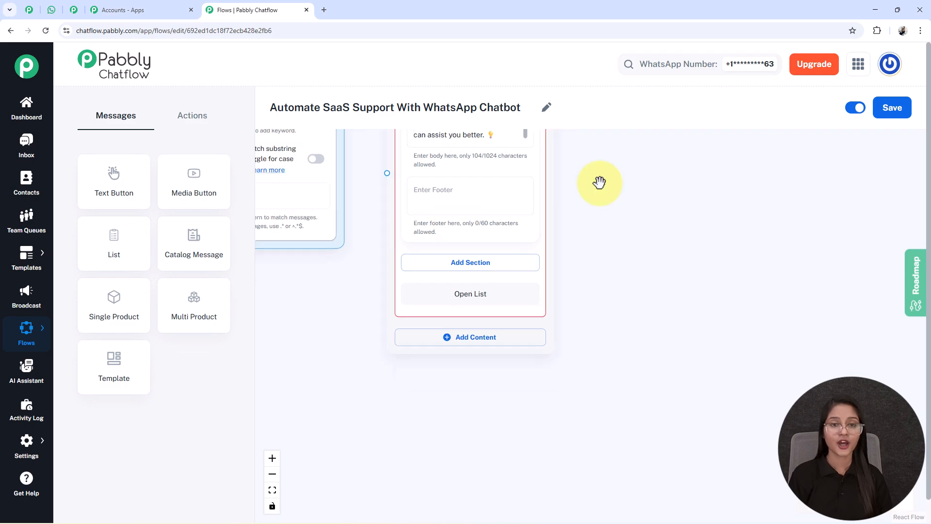
Add a list section titled 'Issue Type'
click(473, 263)
scroll(533, 291, down, 1)
click(461, 214)
text(Issues)
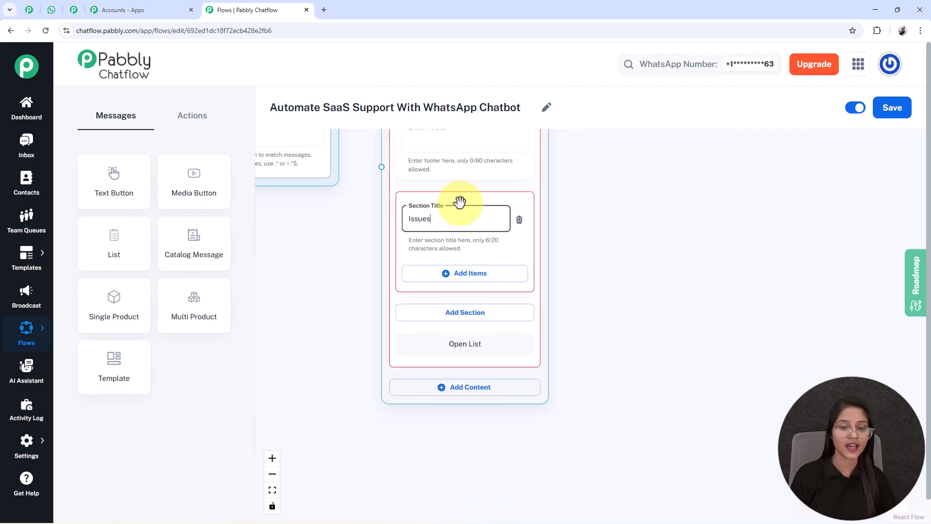
key(BackSpace)
text(Type)
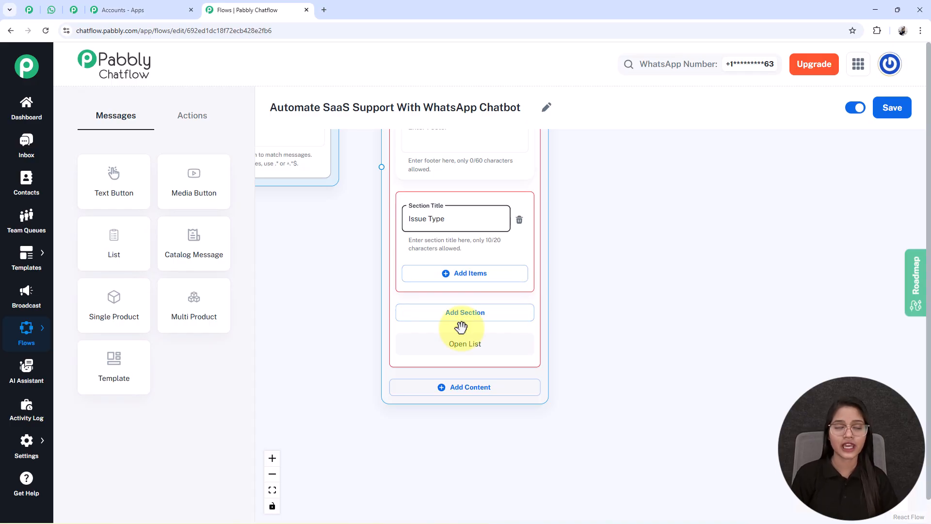
Add items Account Issues, Billing & Payments, Technical Support and General Inquiry to the section
click(467, 274)
scroll(483, 314, down, 2)
click(484, 314)
scroll(645, 416, down, 3)
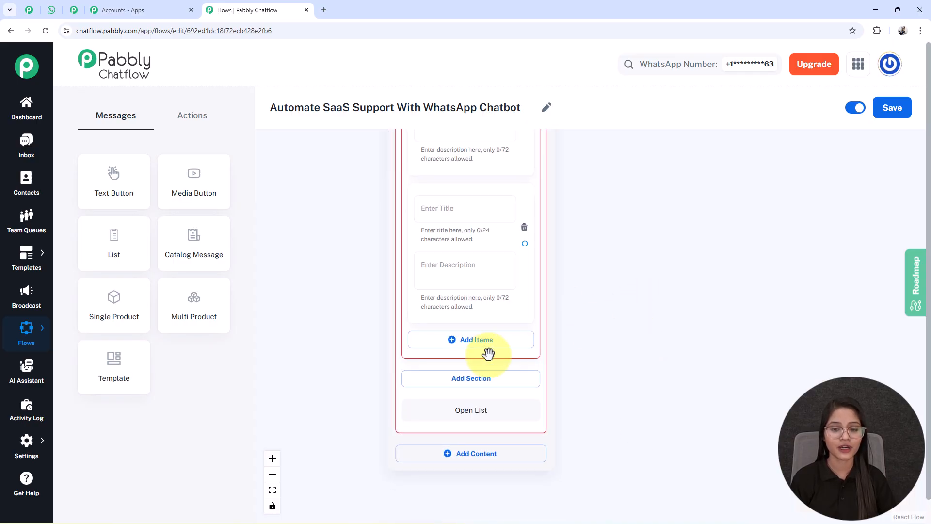
click(495, 341)
scroll(626, 334, down, 1)
scroll(499, 405, down, 3)
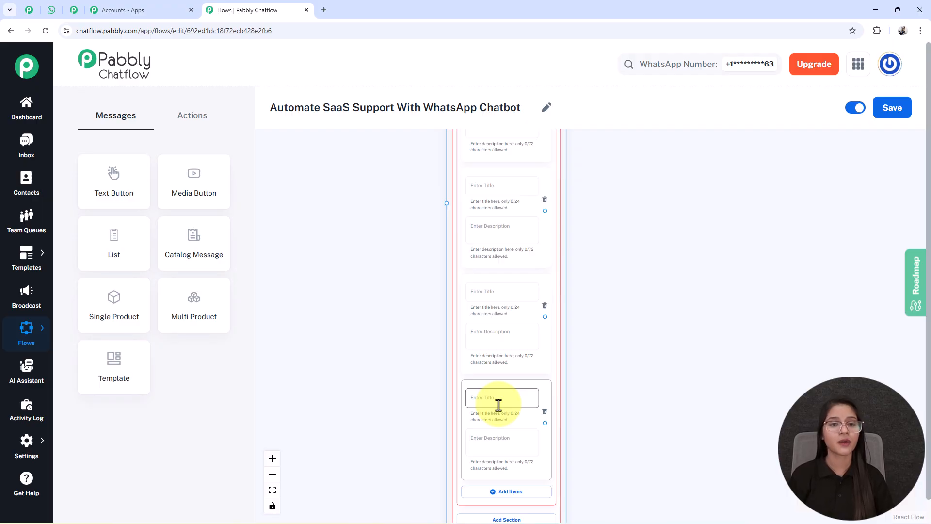
scroll(499, 405, down, 3)
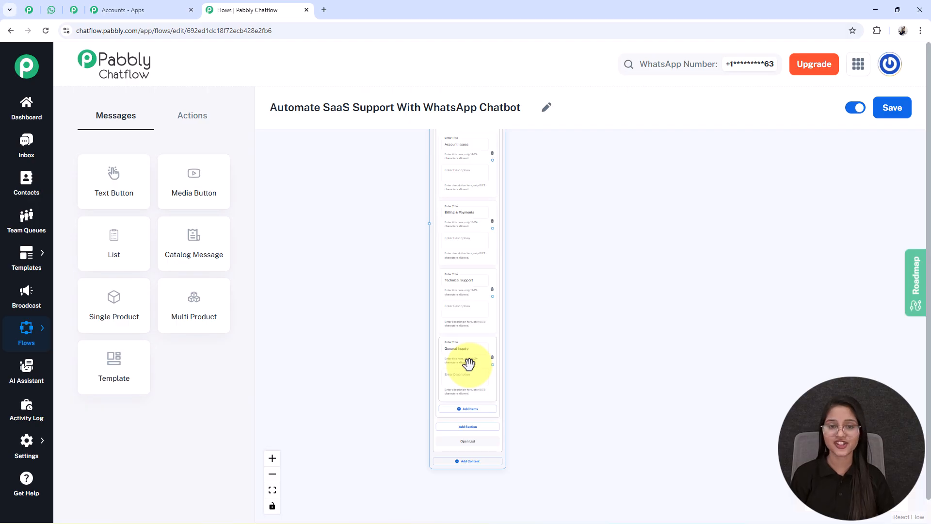
scroll(469, 364, up, 3)
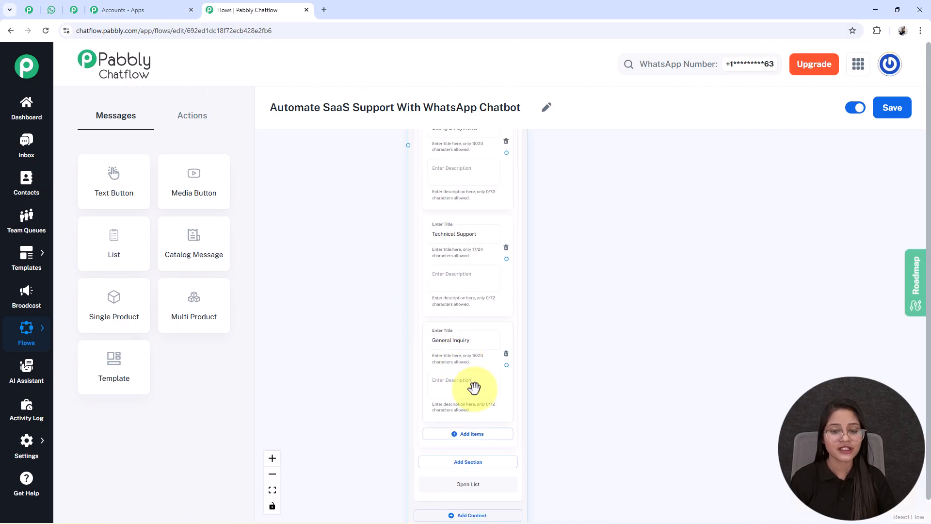
click(443, 391)
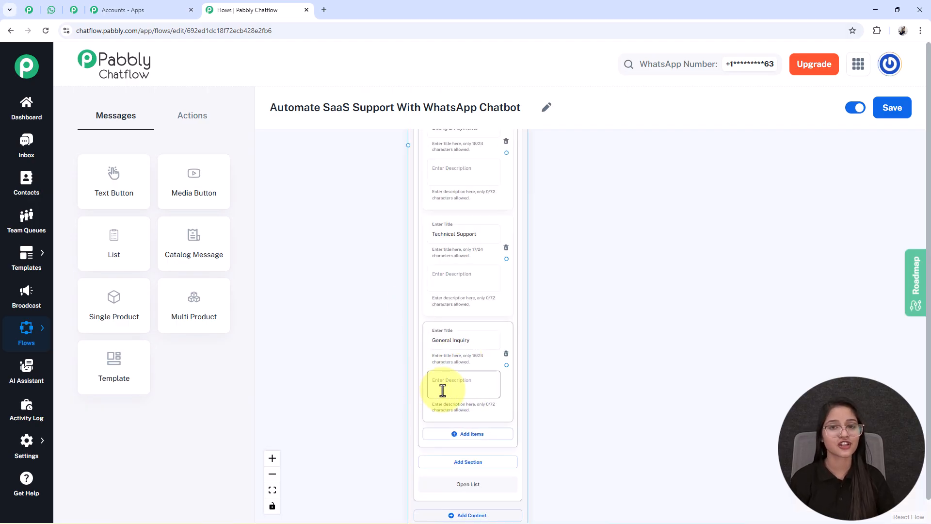
scroll(348, 182, down, 5)
Connect the Trigger node to the List node
drag(339, 247, 368, 484)
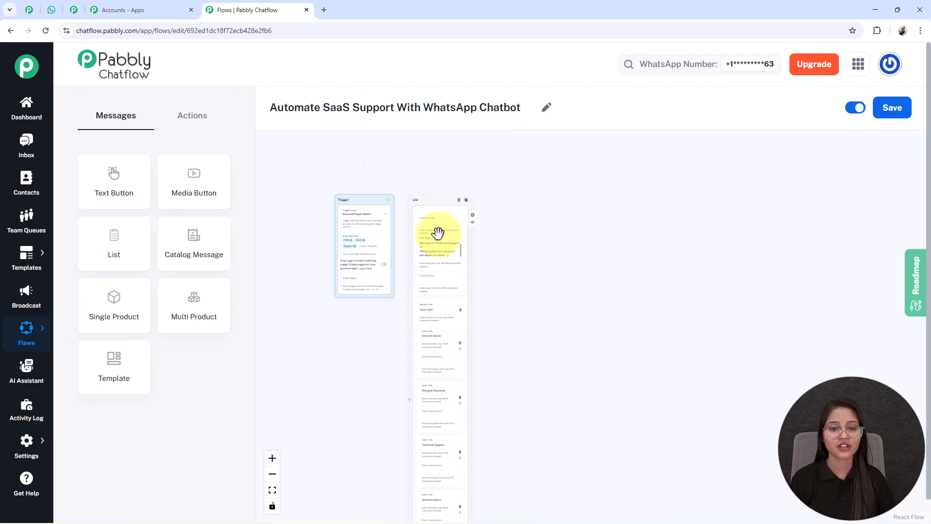
drag(426, 210, 431, 173)
drag(386, 200, 445, 332)
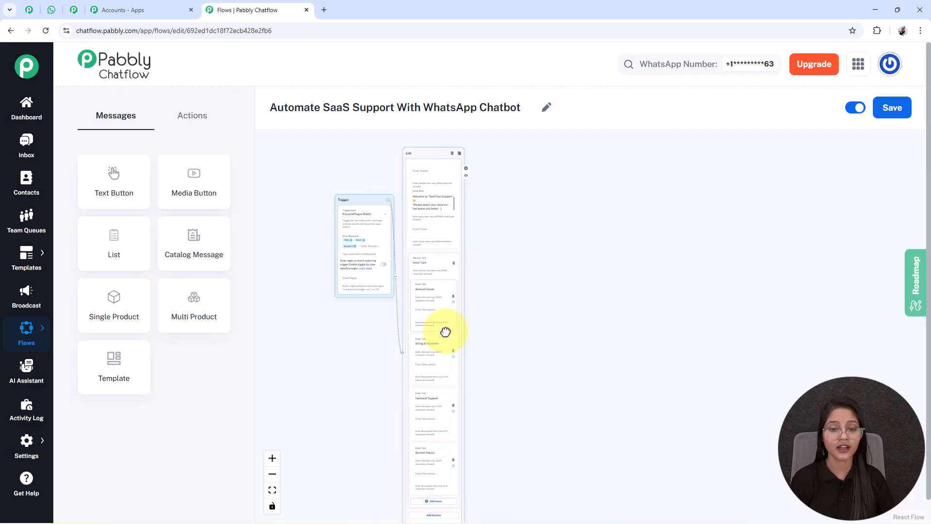
drag(502, 367, 442, 310)
scroll(444, 378, up, 2)
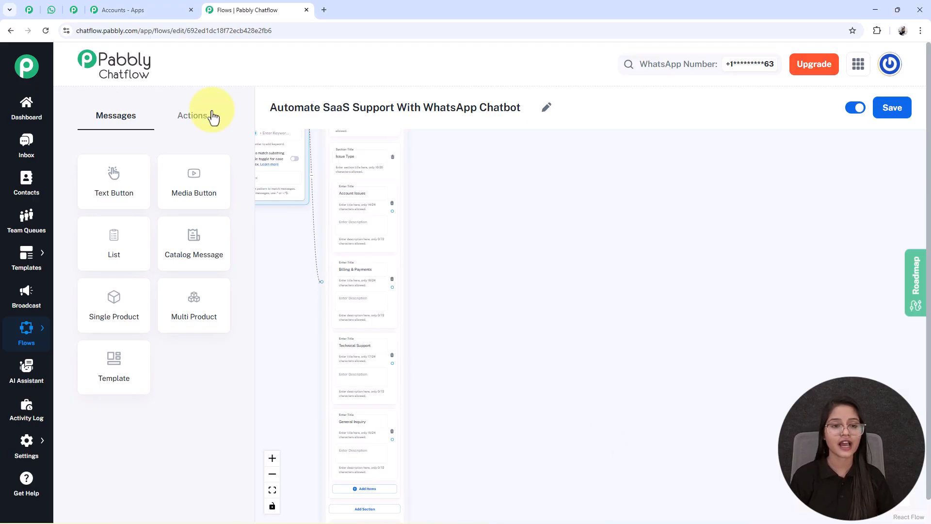
Add a Contact Custom Field node that stores 'Account Issues' in the IssueType field
click(187, 118)
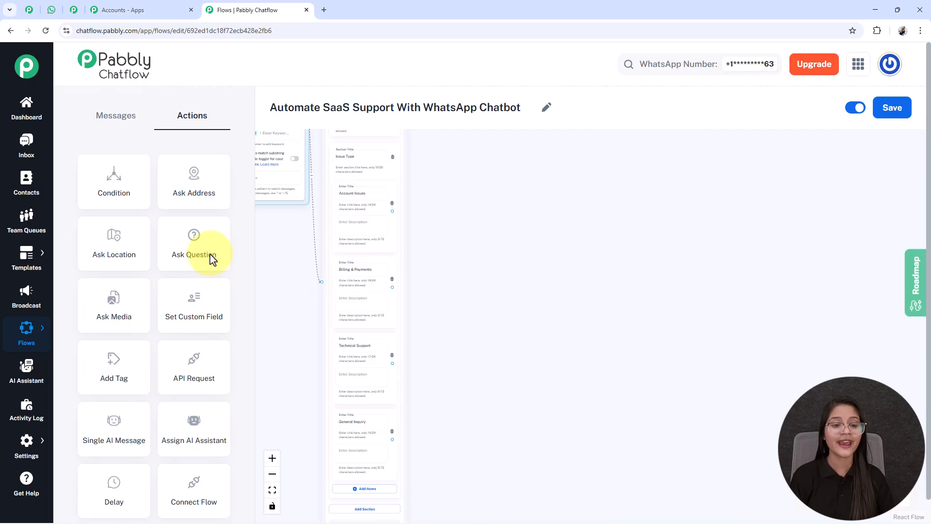
drag(198, 320, 374, 193)
drag(301, 199, 467, 247)
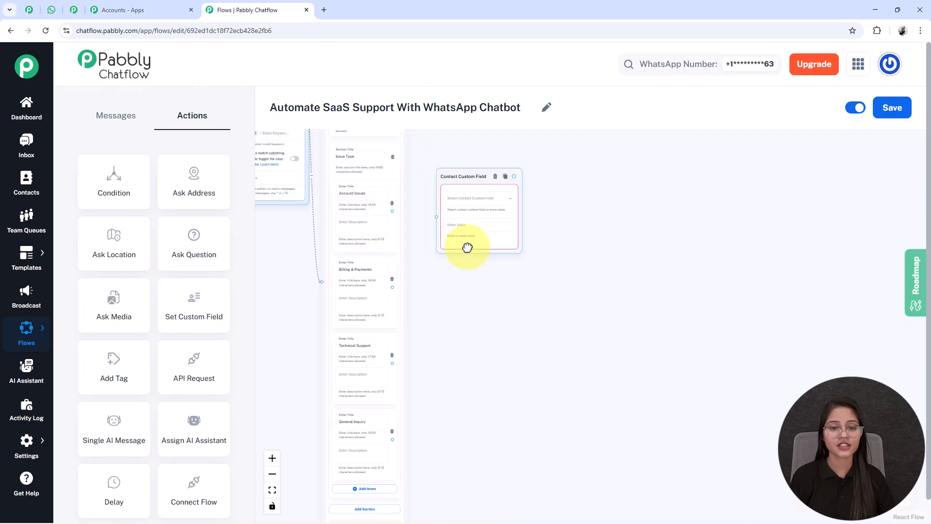
click(466, 200)
scroll(436, 271, down, 1)
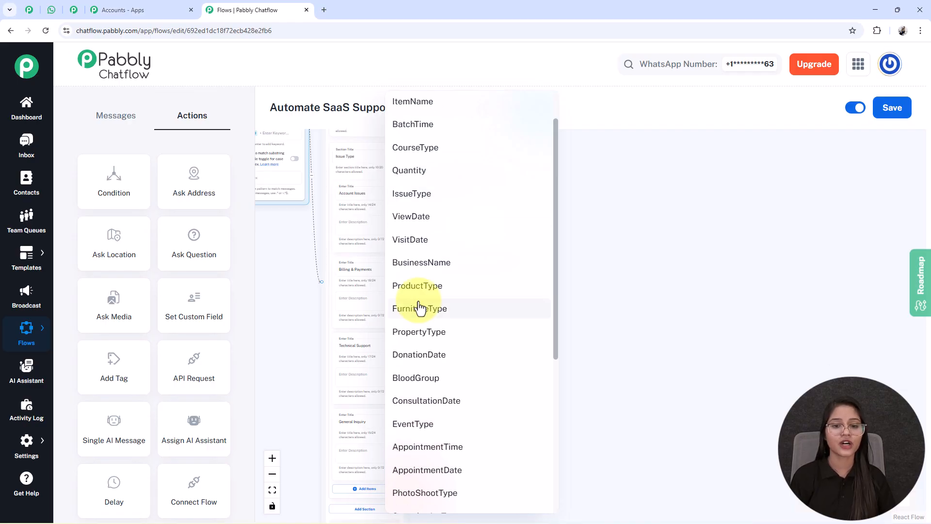
click(401, 194)
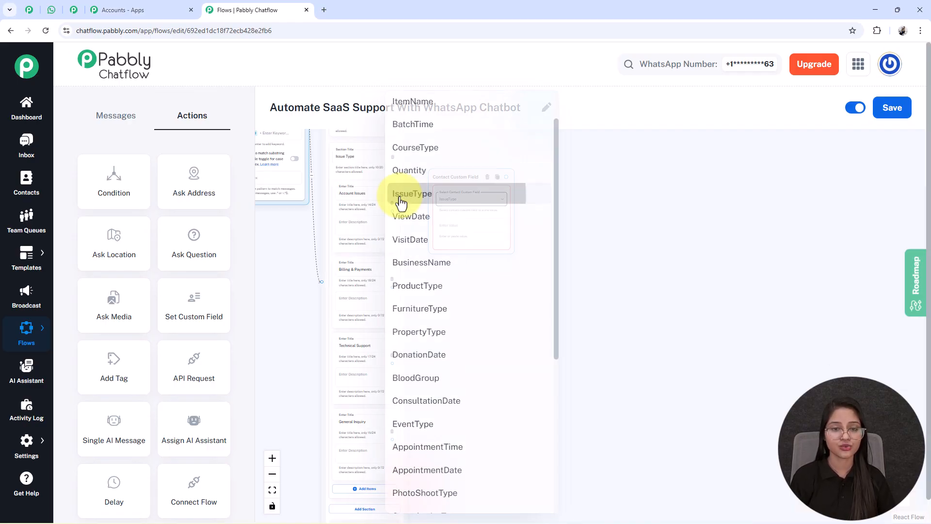
triple_click(353, 194)
key(ctrl+c)
click(443, 226)
key(ctrl+v)
Link the Account Issues list item to the custom field node and save the flow
scroll(460, 248, up, 4)
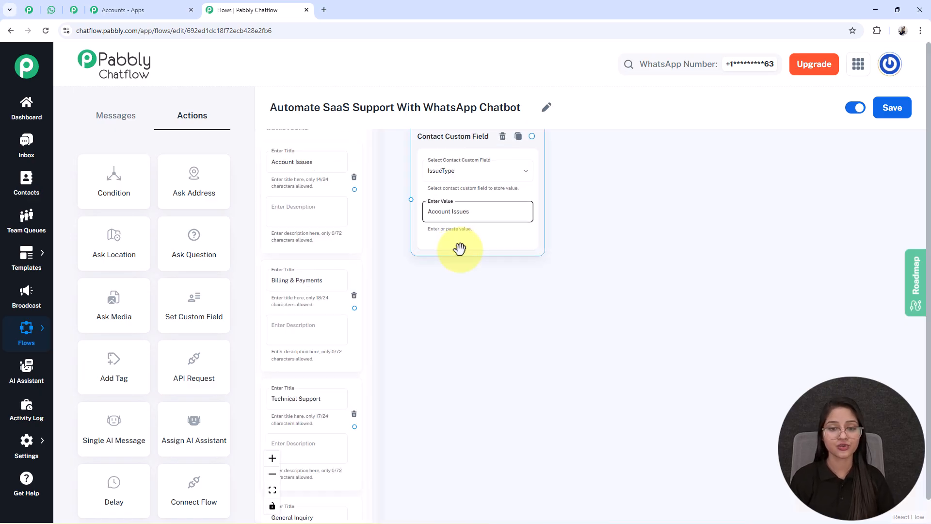
drag(382, 309, 446, 344)
click(330, 201)
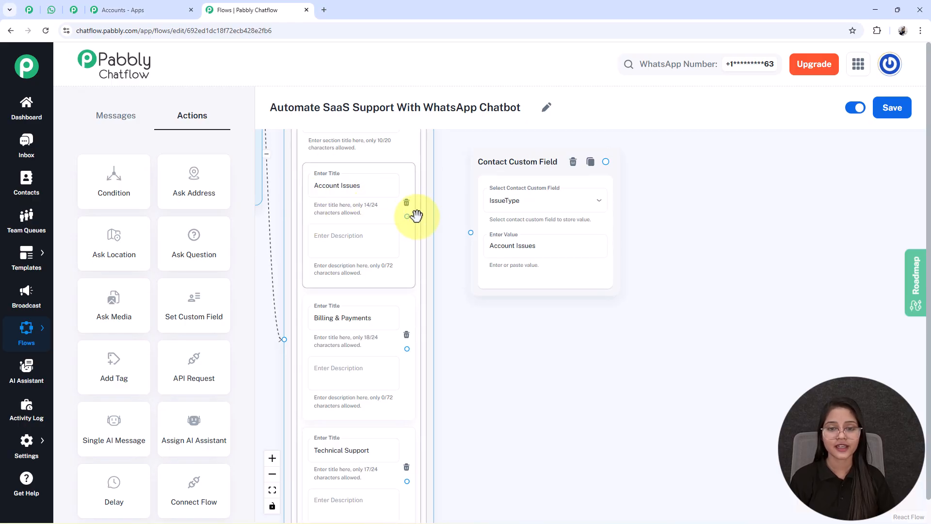
drag(408, 216, 470, 232)
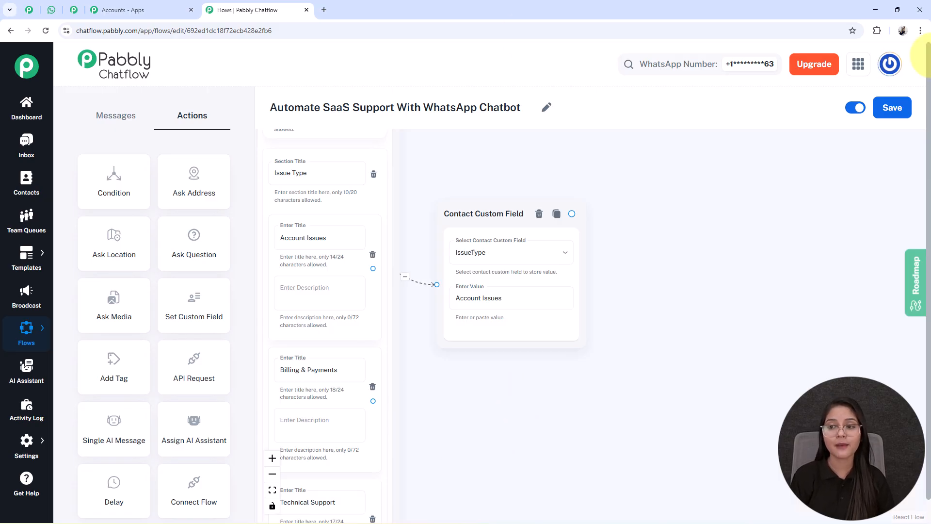
click(890, 108)
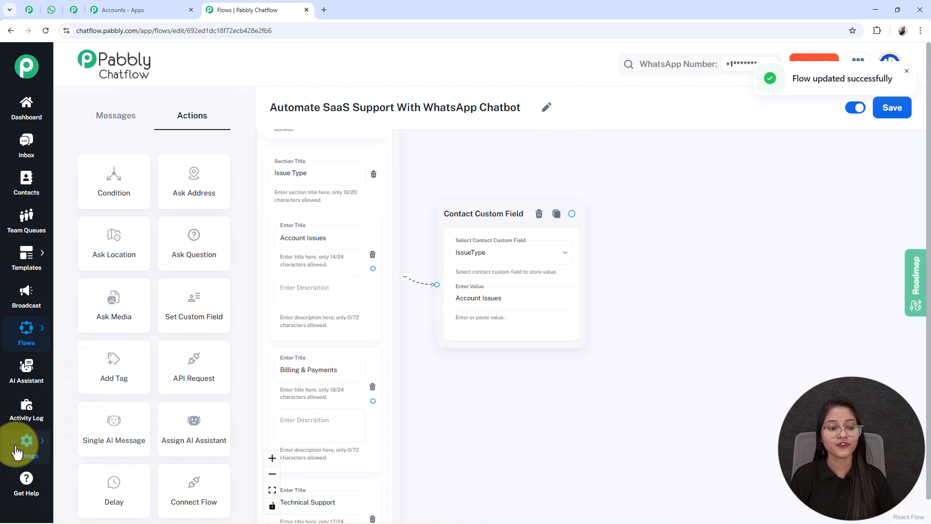
On the Contact Custom Fields page, add a new blank field row after FullName
mouse_move(24, 443)
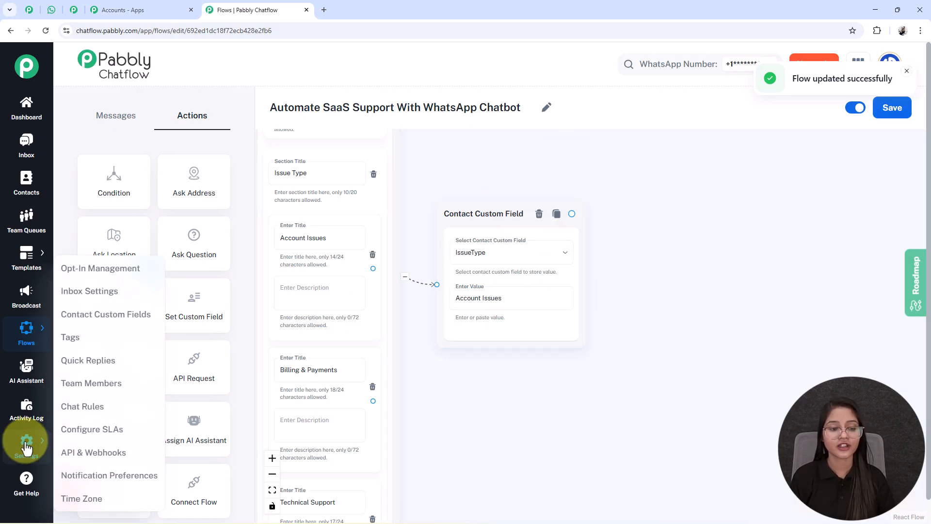
right_click(109, 316)
key(Escape)
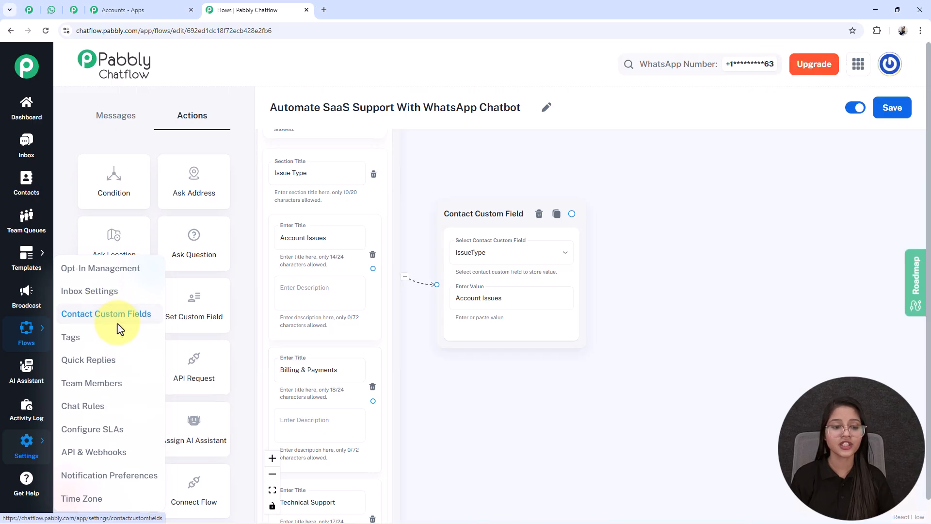
click(353, 8)
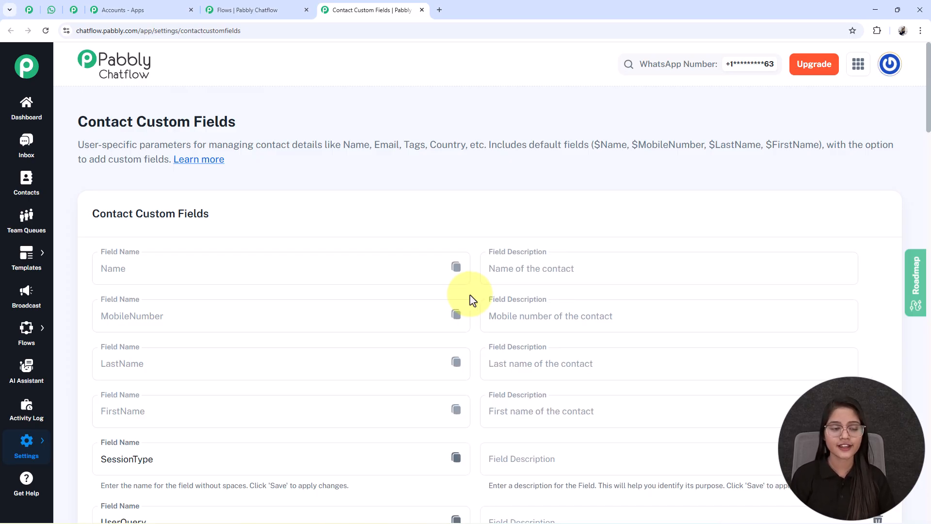
scroll(543, 367, down, 2)
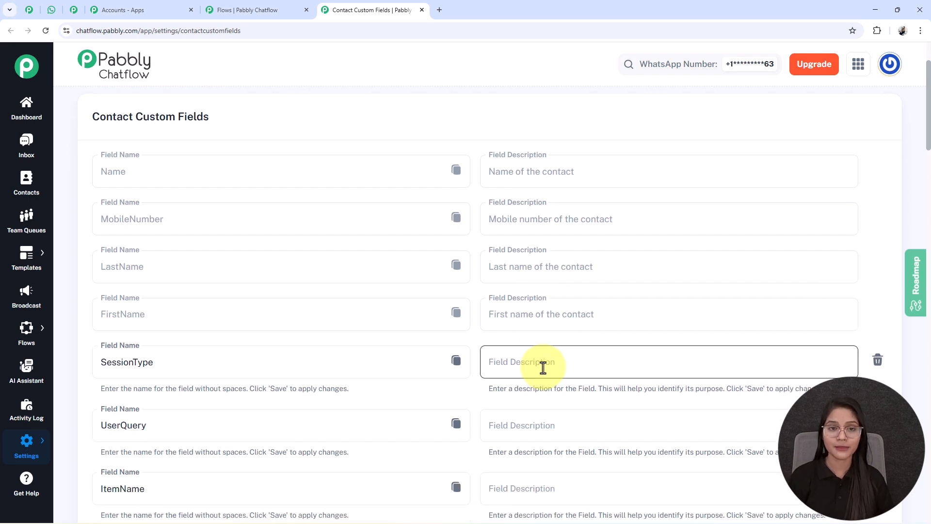
scroll(538, 365, down, 4)
scroll(714, 405, down, 6)
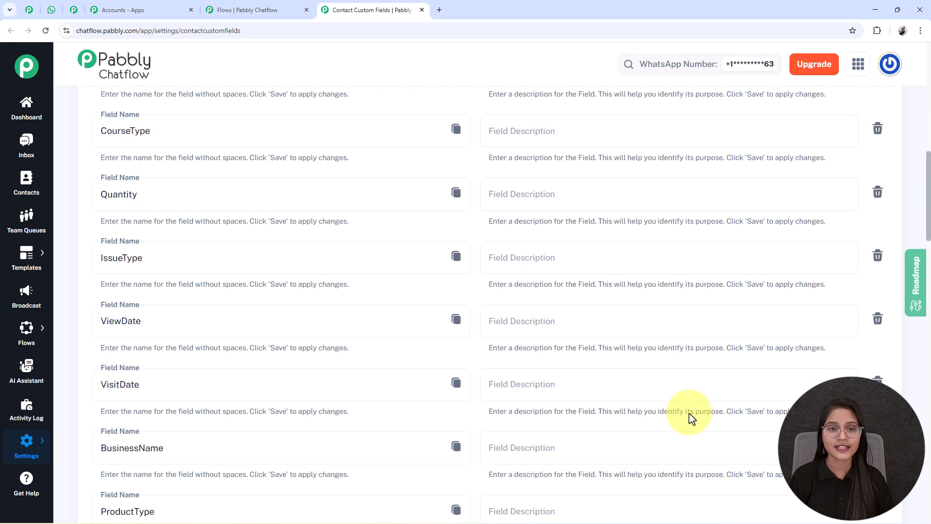
scroll(692, 418, down, 7)
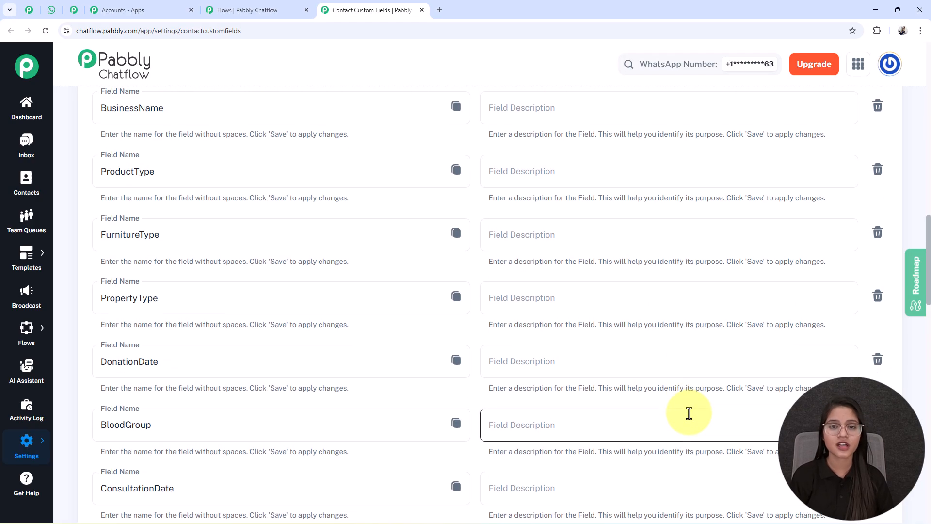
scroll(689, 412, down, 20)
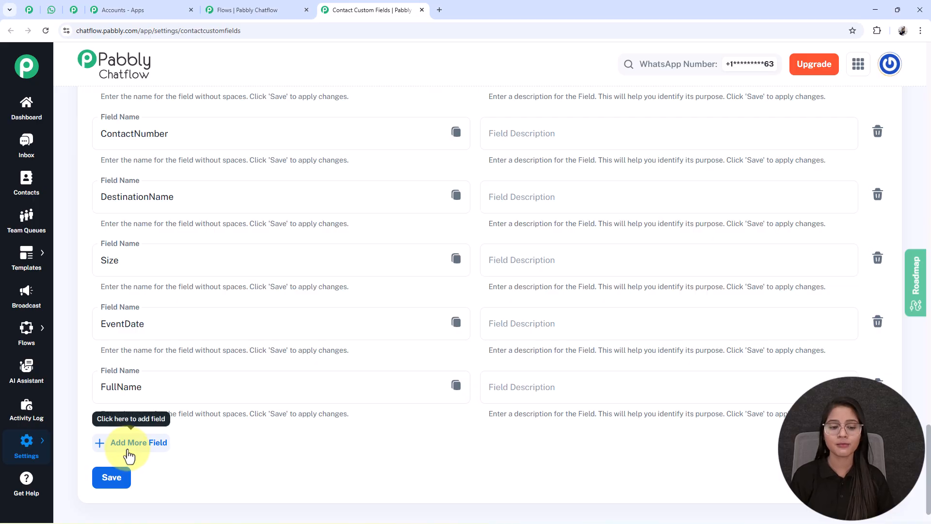
scroll(129, 456, up, 1)
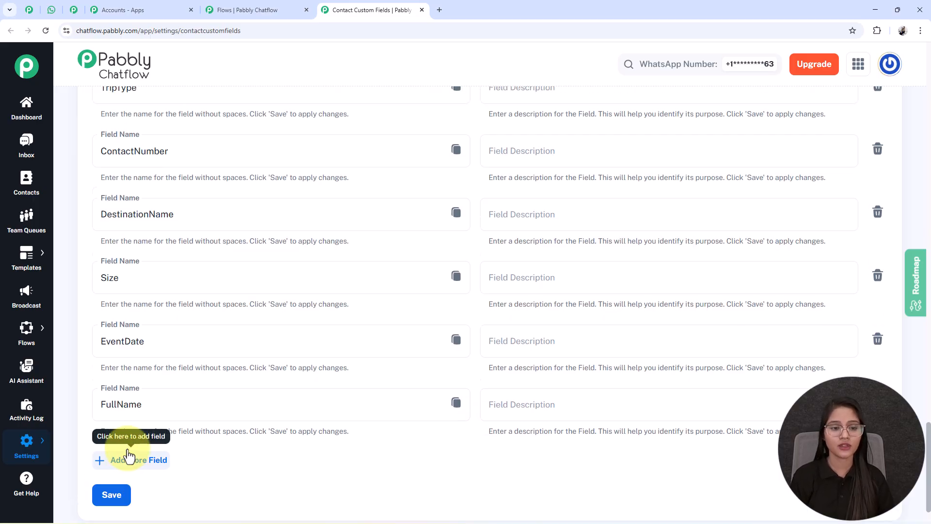
click(139, 490)
Confirm the existing IssueType field is listed, then return to the flow editor
scroll(155, 451, down, 3)
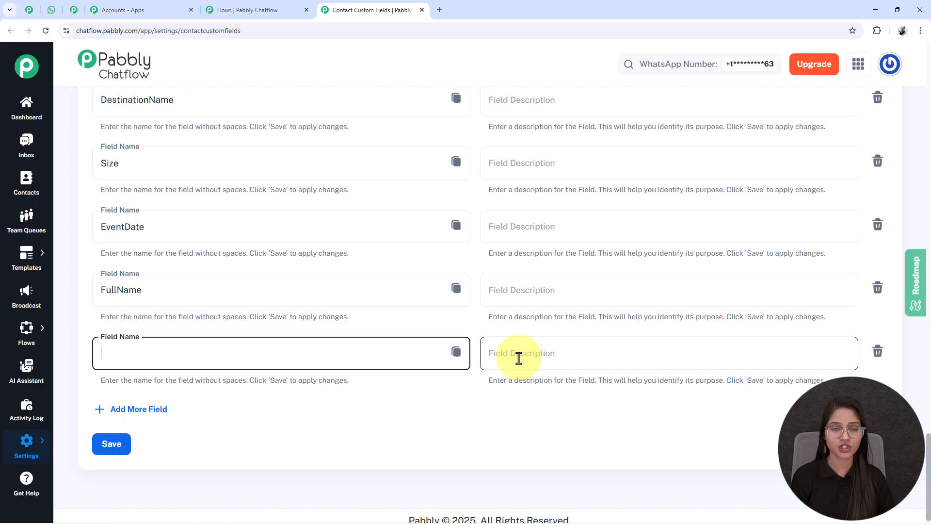
scroll(359, 188, up, 13)
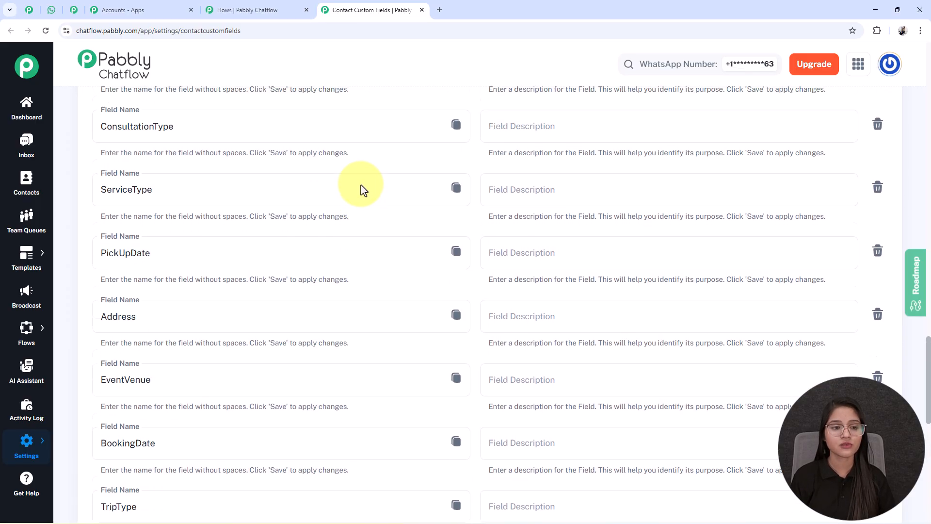
scroll(360, 187, up, 20)
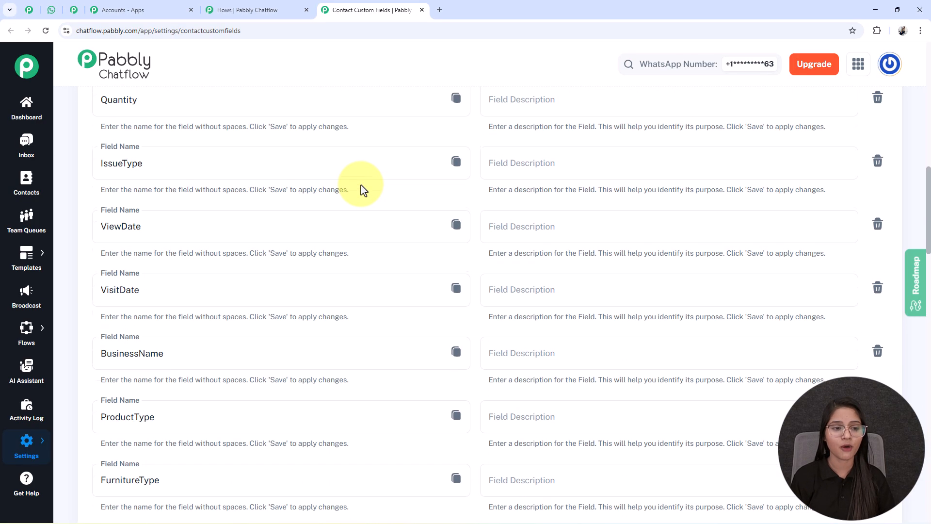
drag(145, 307, 81, 312)
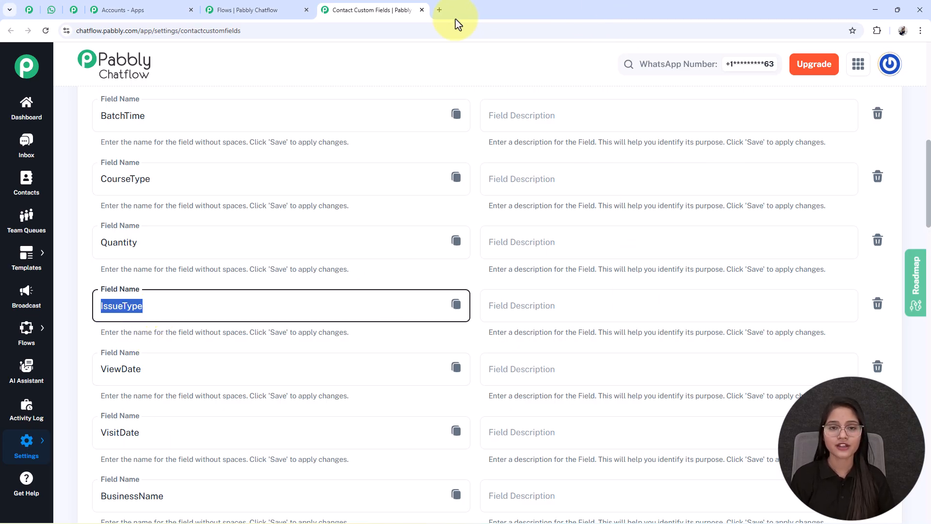
click(421, 9)
Nudge the Account Issues custom field node slightly upward beside the issue list
drag(470, 426, 548, 364)
click(376, 190)
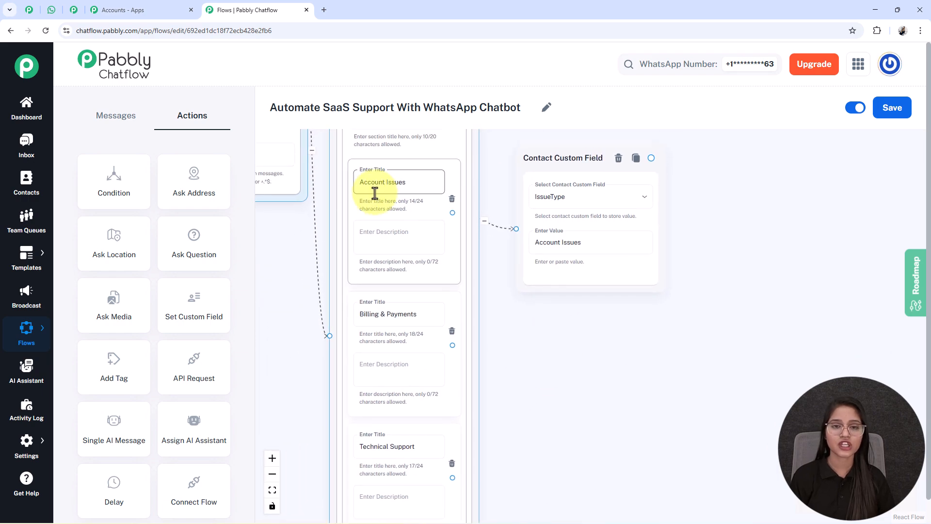
scroll(495, 347, down, 5)
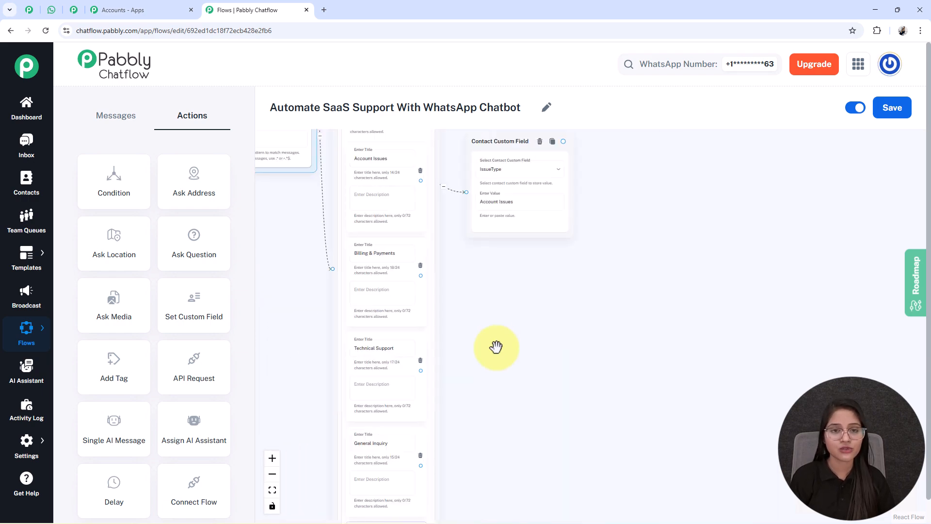
drag(503, 249, 499, 232)
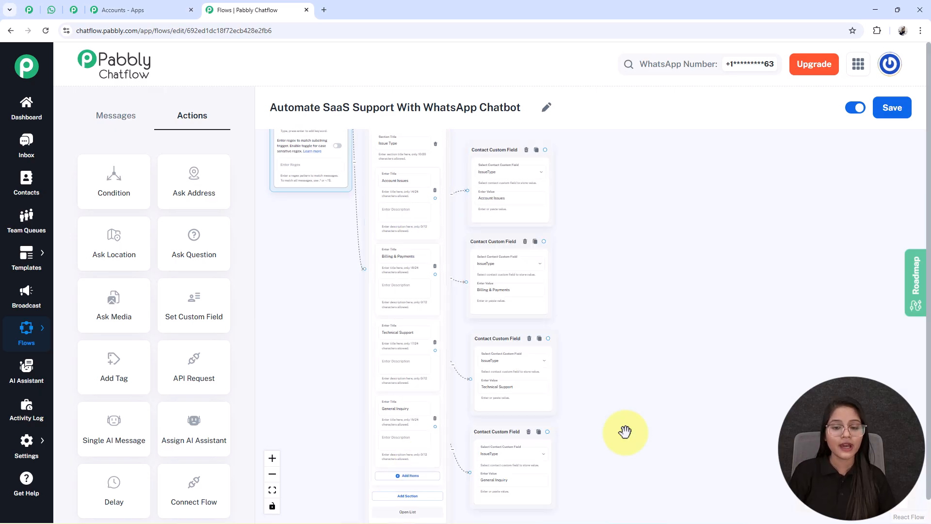
scroll(444, 240, up, 5)
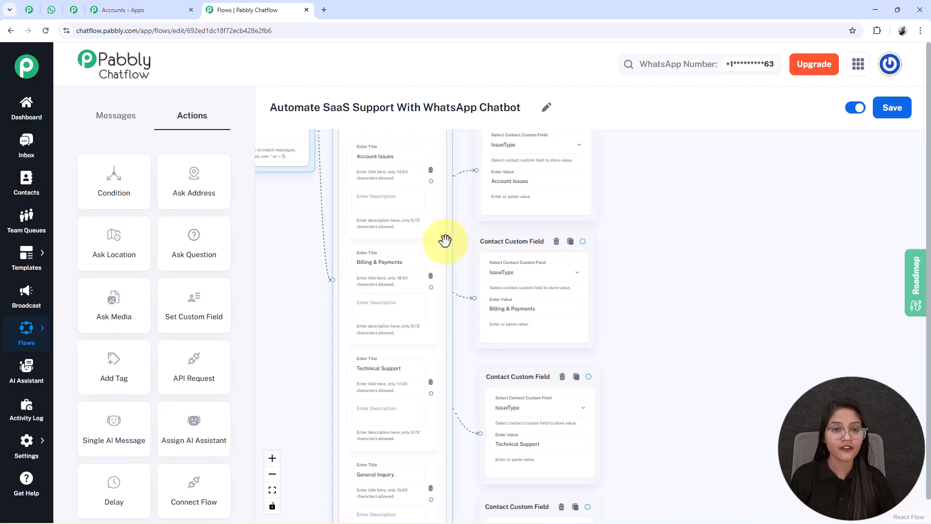
scroll(686, 384, down, 5)
scroll(534, 208, up, 3)
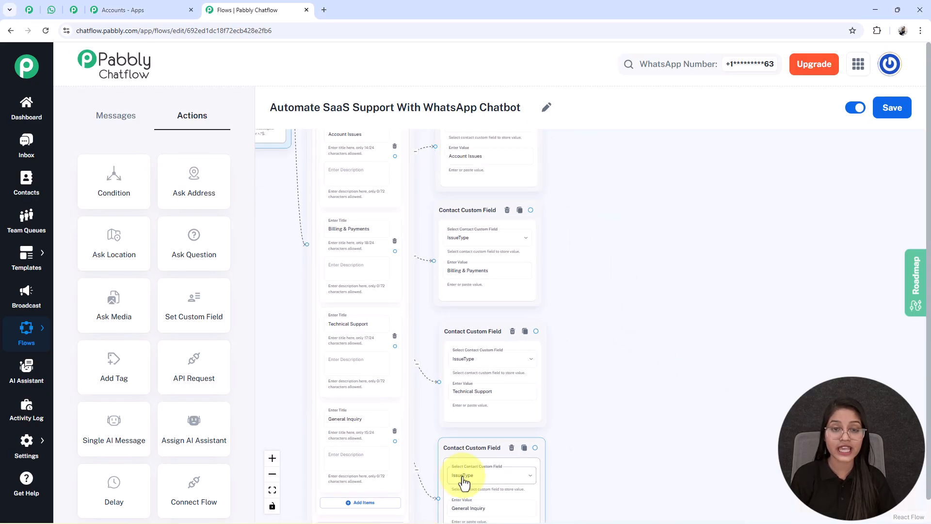
Pan across the Technical Support, Billing & Payments and Account Issues custom field nodes to review them
drag(621, 507, 613, 350)
scroll(481, 362, up, 2)
scroll(479, 360, up, 1)
drag(633, 260, 750, 439)
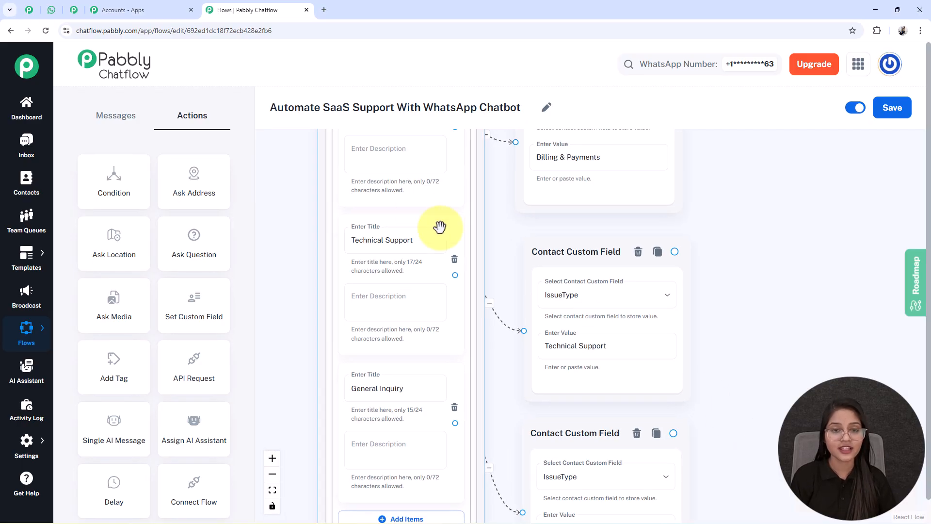
drag(744, 217, 709, 374)
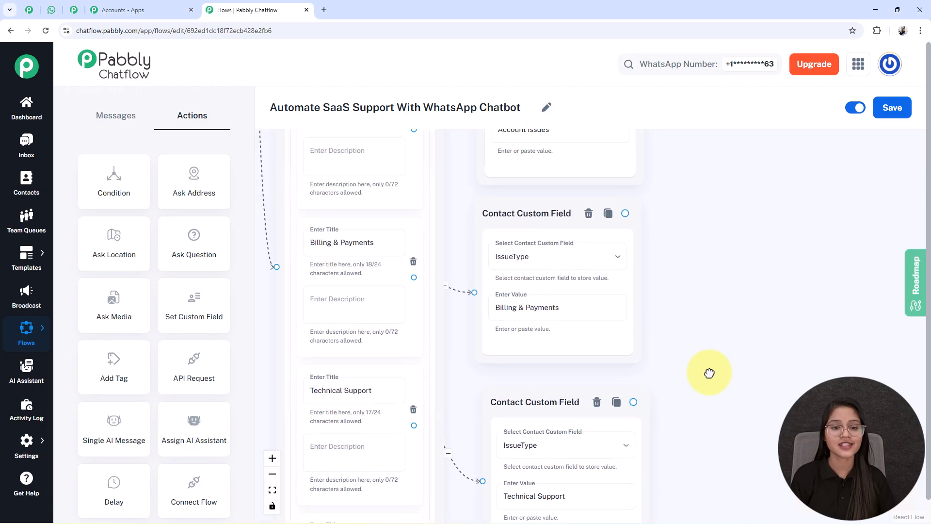
drag(702, 272, 521, 233)
scroll(708, 364, down, 3)
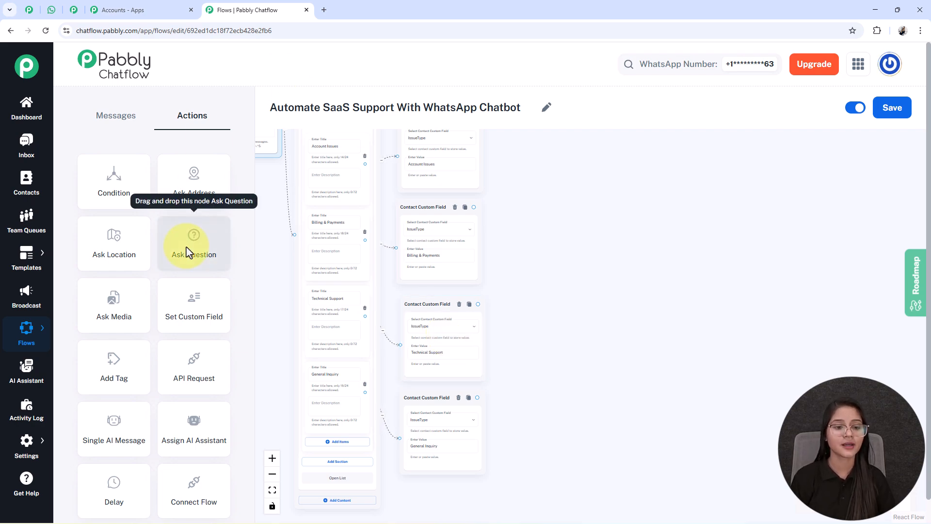
Add a Question node asking users to describe their issue, saving replies to UserQuery as Text
drag(188, 251, 554, 342)
scroll(586, 272, up, 3)
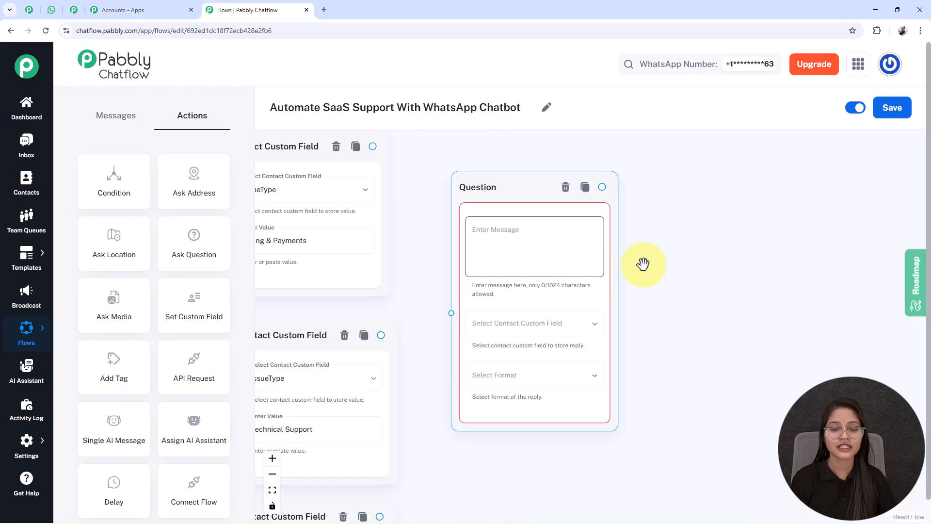
click(567, 235)
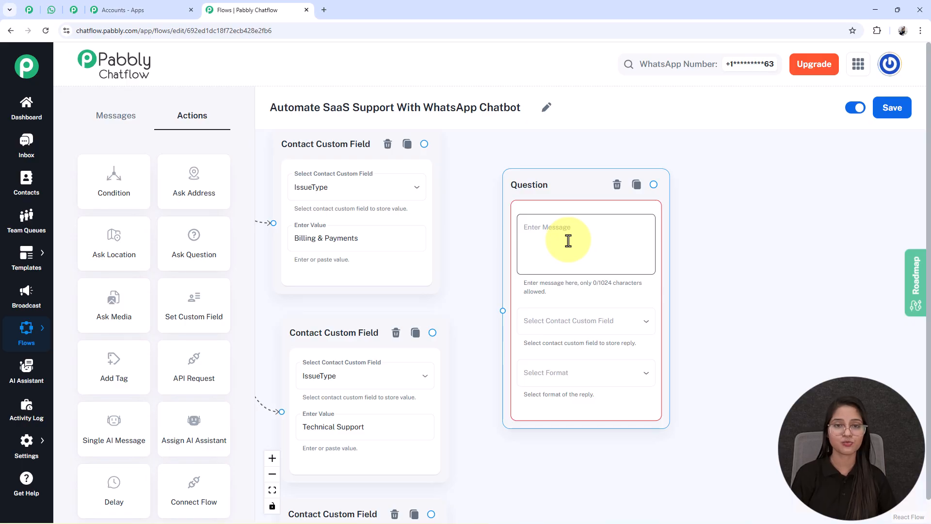
text(*Please describe your issue in more detail so I can assist you better*)
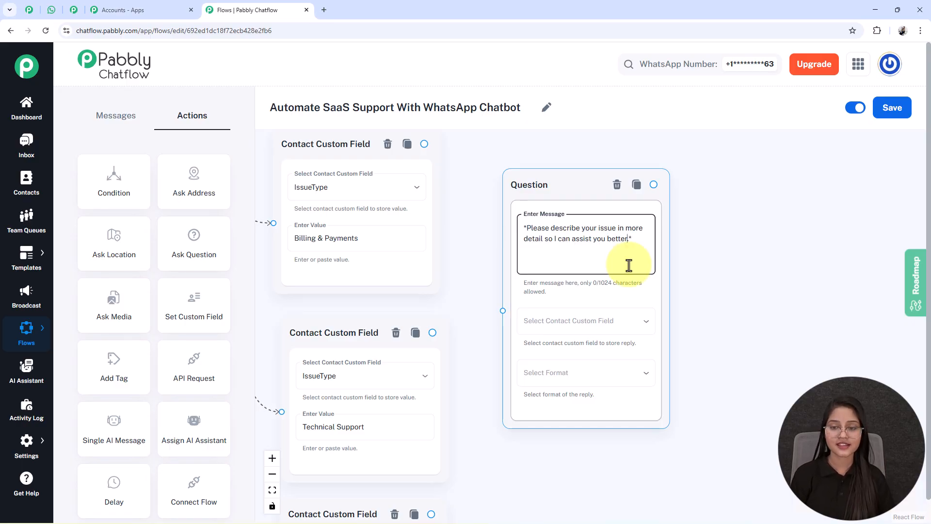
click(526, 304)
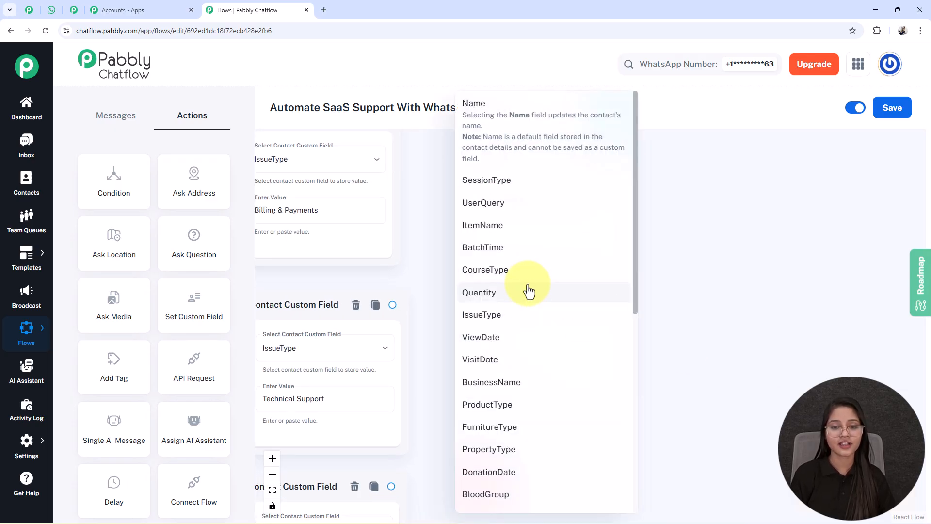
click(490, 204)
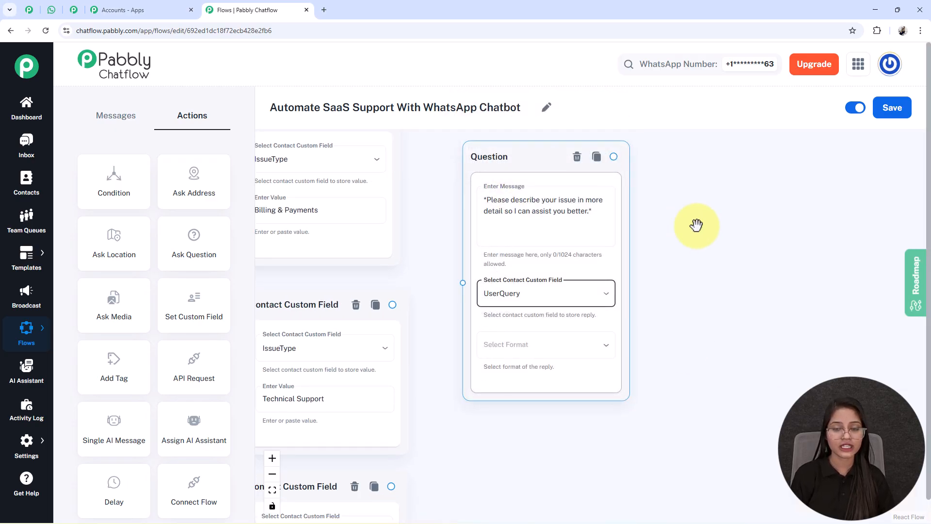
click(551, 349)
click(478, 382)
Set the Question node's number of attempts to 0
click(524, 396)
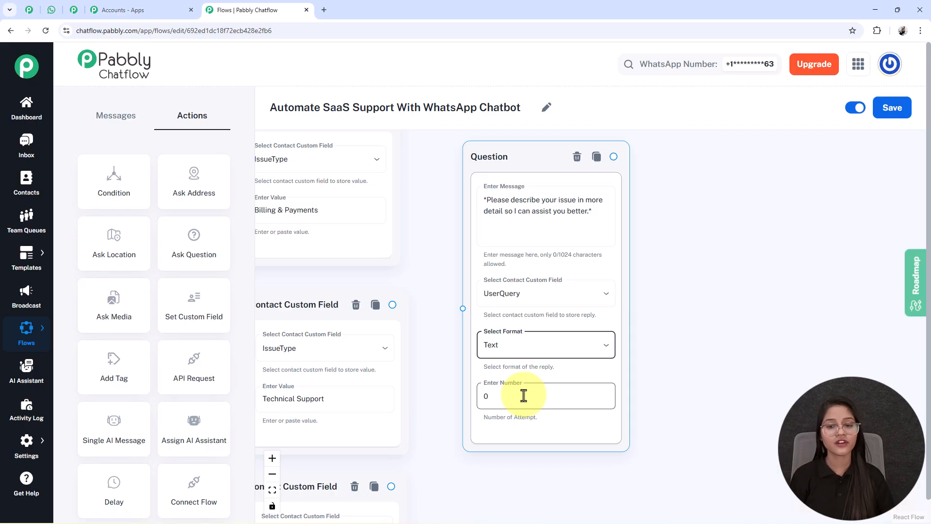
click(525, 204)
key(ctrl+a)
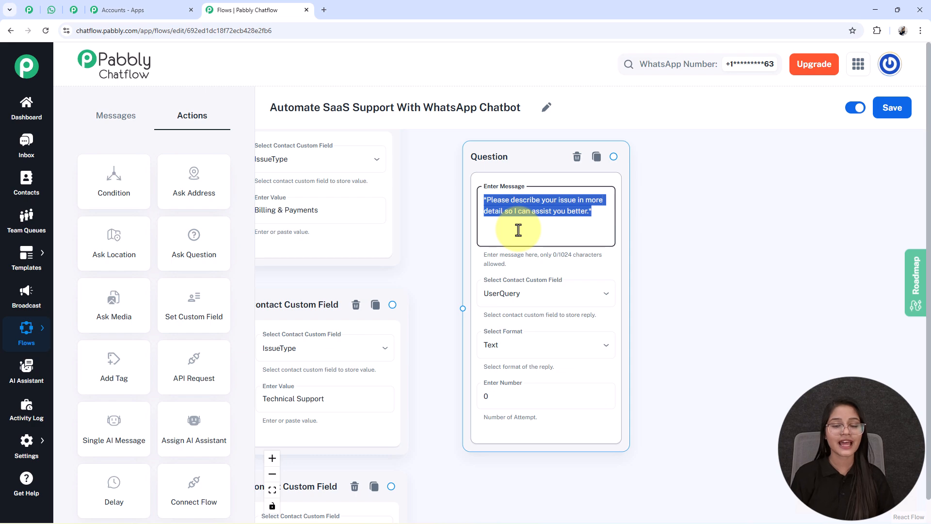
click(514, 251)
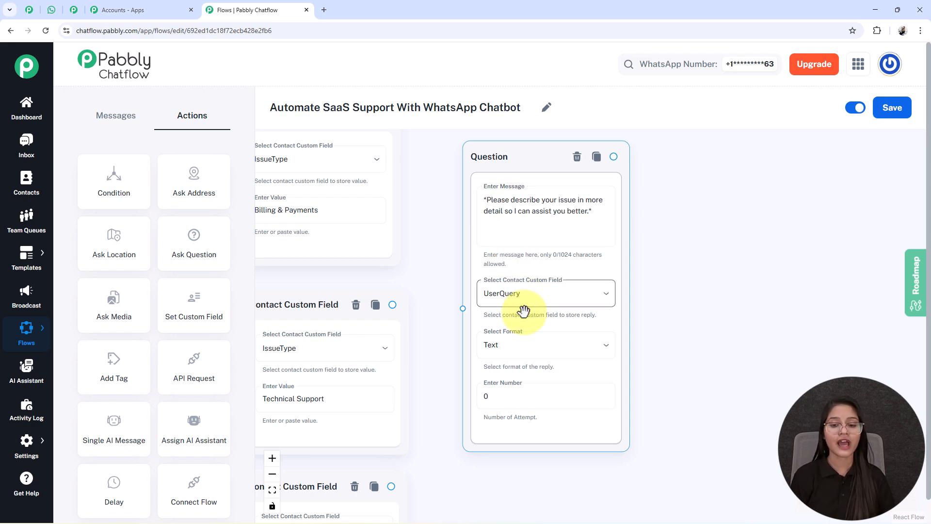
click(509, 399)
key(BackSpace)
text(1)
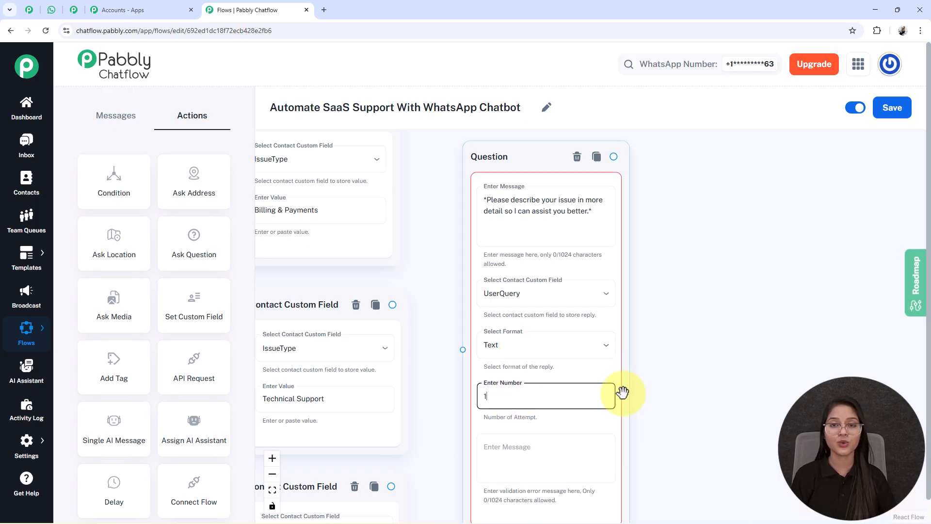
drag(707, 416, 700, 314)
click(499, 345)
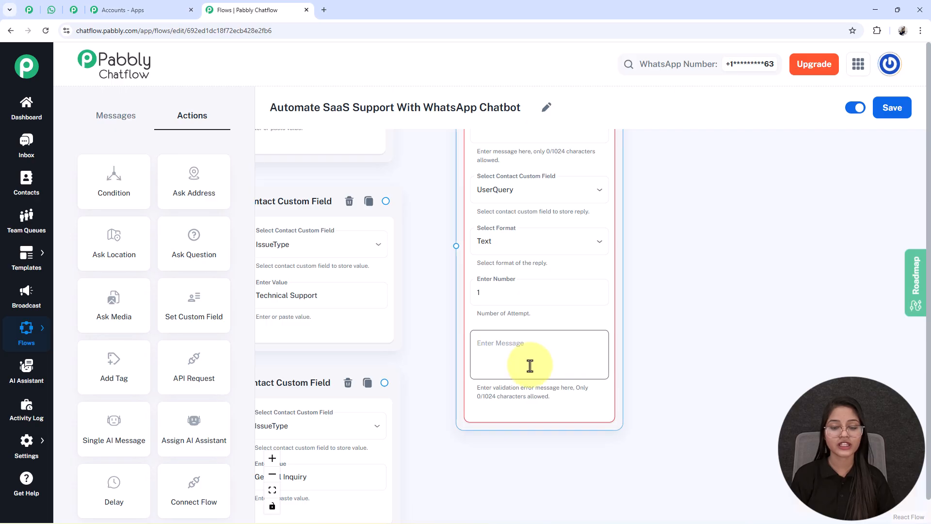
click(505, 296)
key(BackSpace)
text(0)
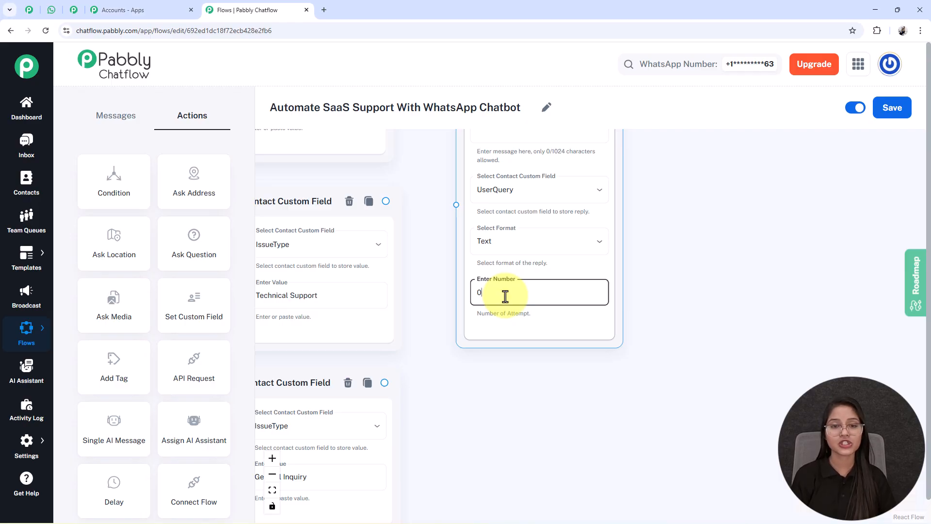
scroll(505, 296, down, 4)
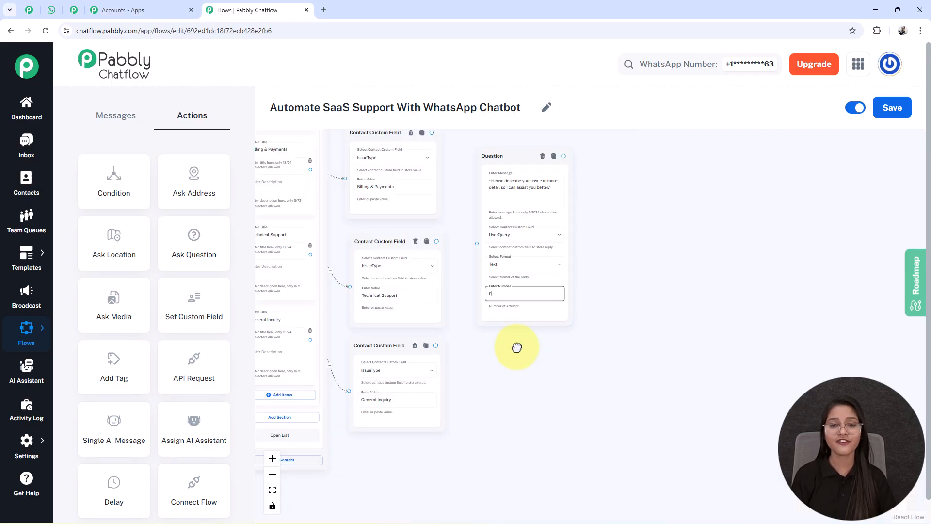
scroll(421, 195, down, 2)
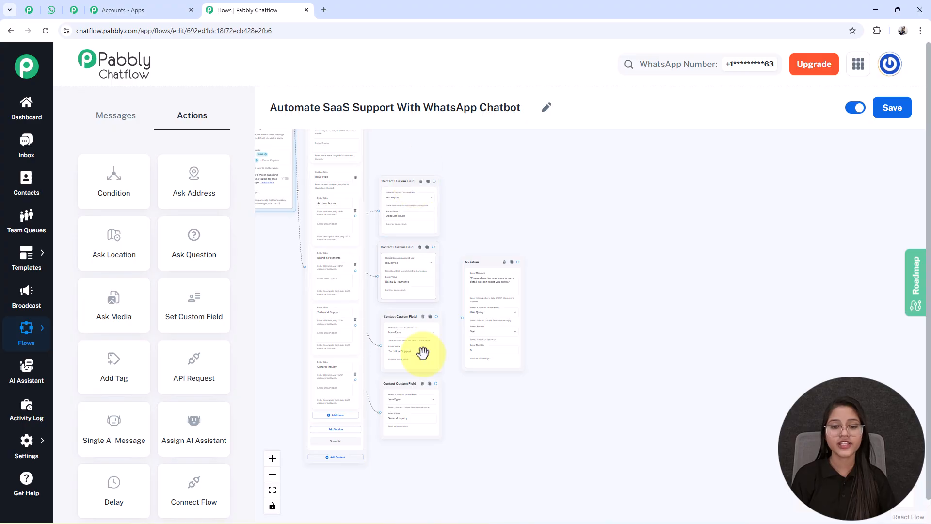
drag(496, 303, 462, 289)
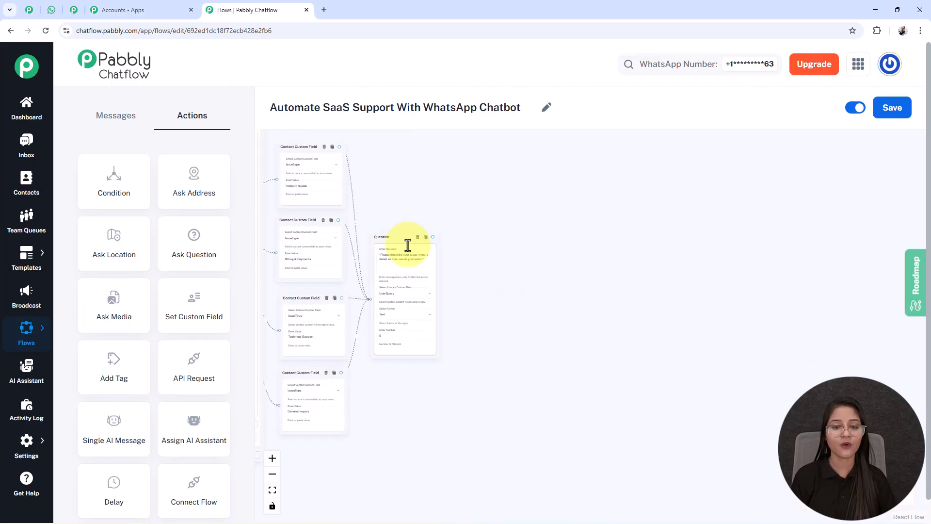
drag(536, 358, 513, 356)
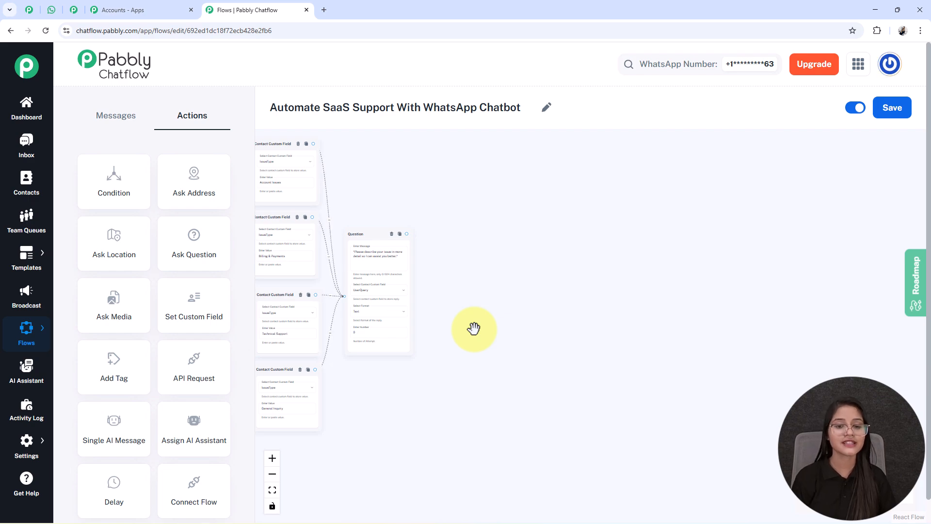
scroll(474, 329, up, 4)
drag(529, 358, 608, 392)
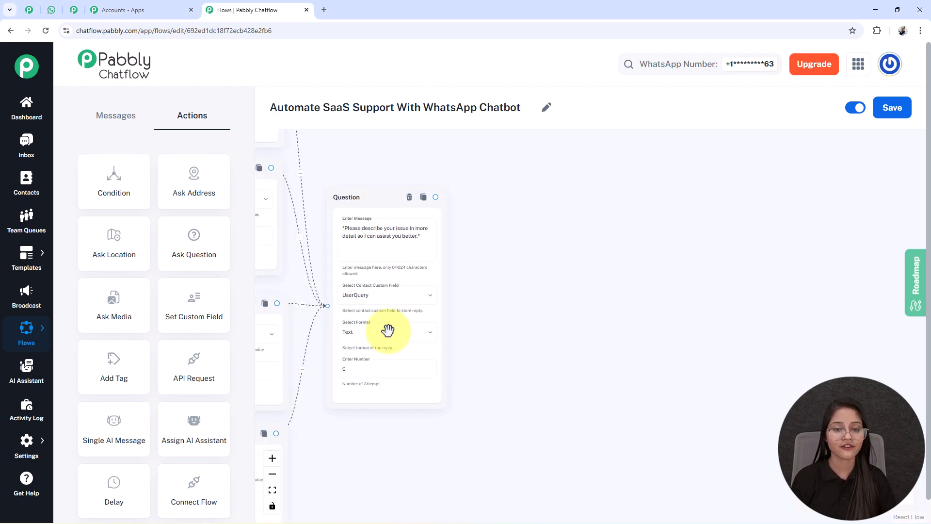
scroll(496, 402, up, 2)
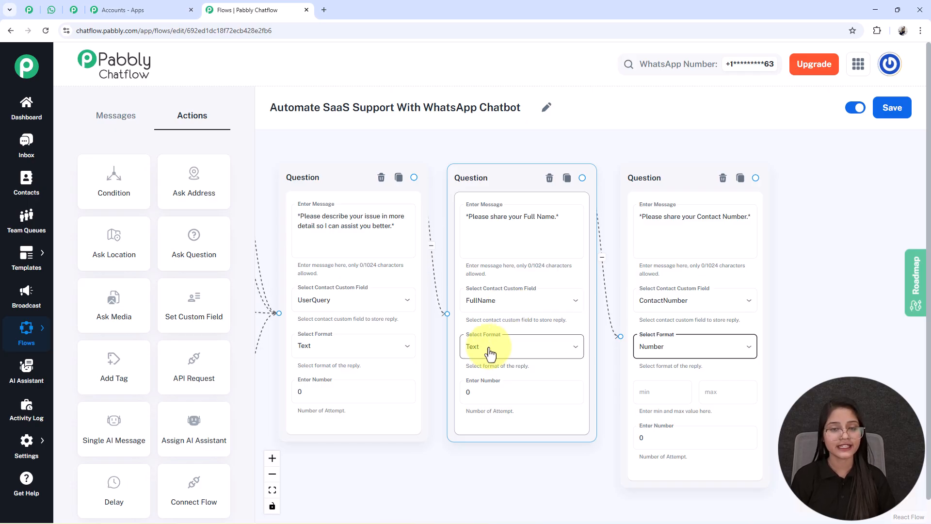
Review the issue-detail, Full Name and Contact Number Question nodes across the canvas
drag(785, 326, 585, 310)
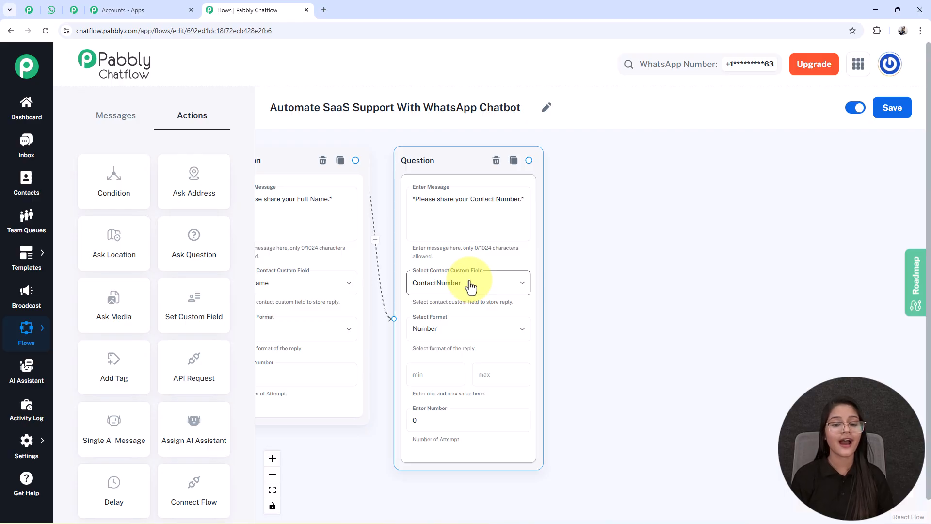
scroll(407, 302, up, 2)
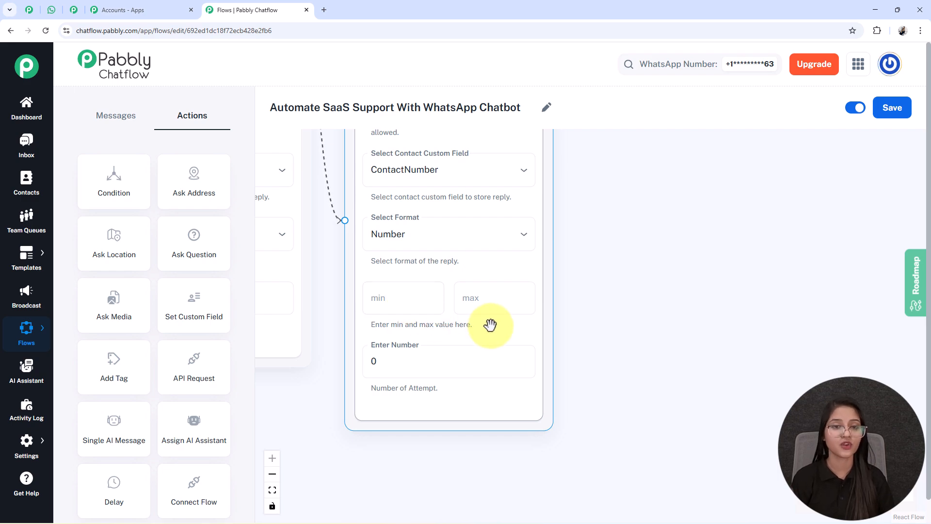
scroll(765, 367, down, 3)
scroll(592, 350, up, 3)
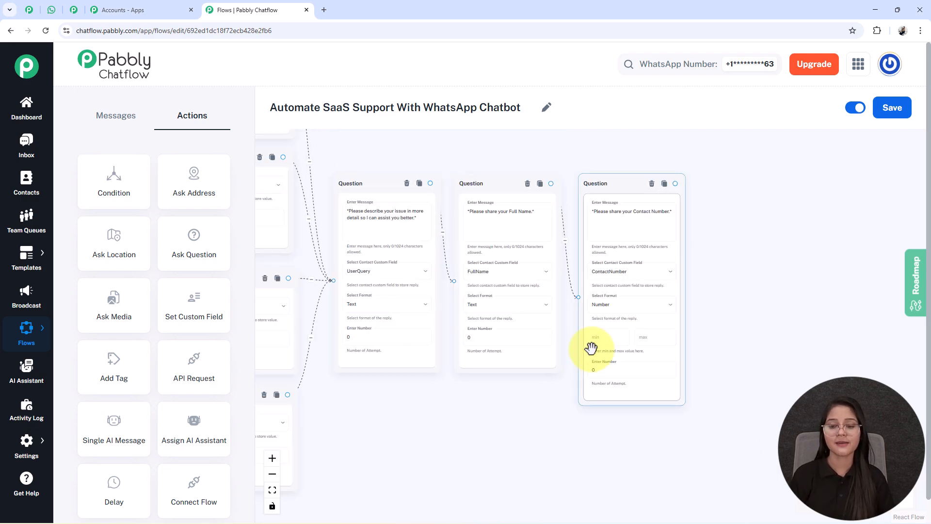
scroll(591, 348, down, 2)
click(529, 286)
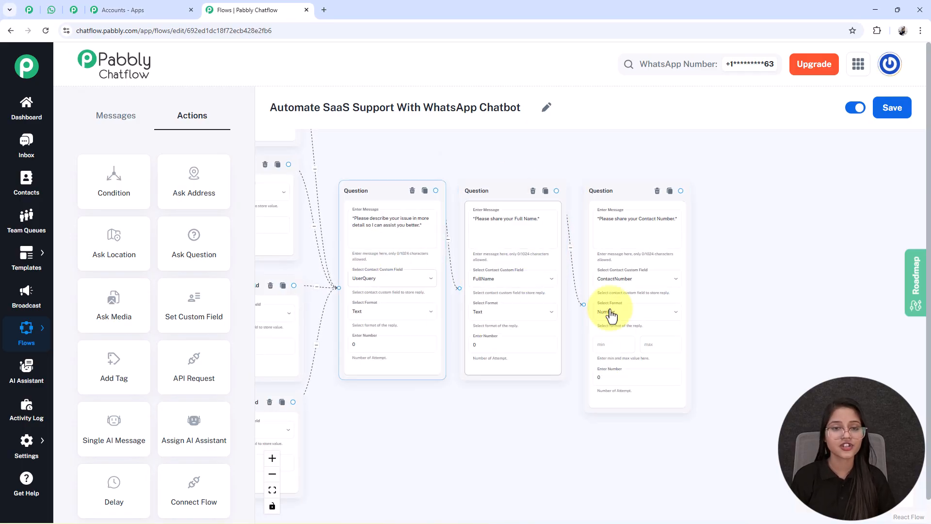
scroll(380, 312, down, 2)
scroll(411, 374, down, 1)
scroll(214, 291, up, 1)
drag(446, 431, 373, 432)
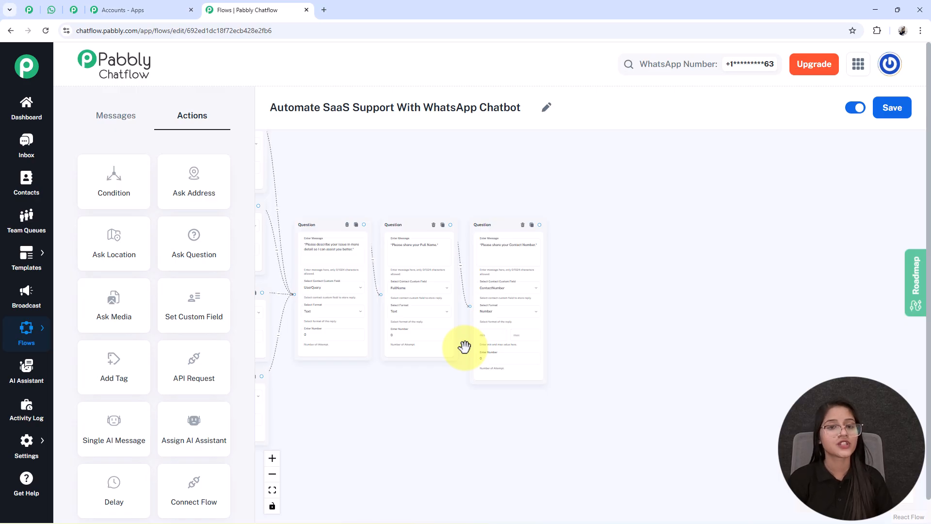
scroll(464, 346, down, 3)
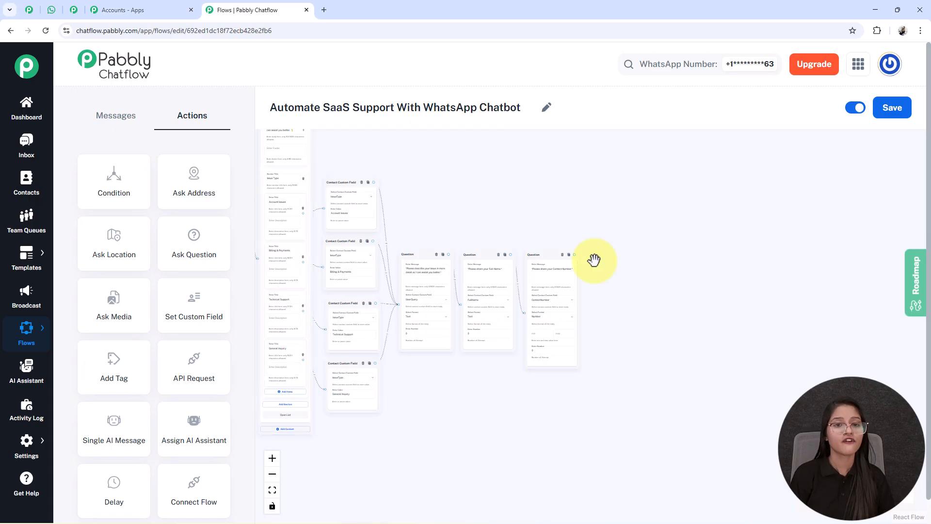
Add a Text Button node with the confirmation message thanking $FullName and listing $IssueType
click(117, 115)
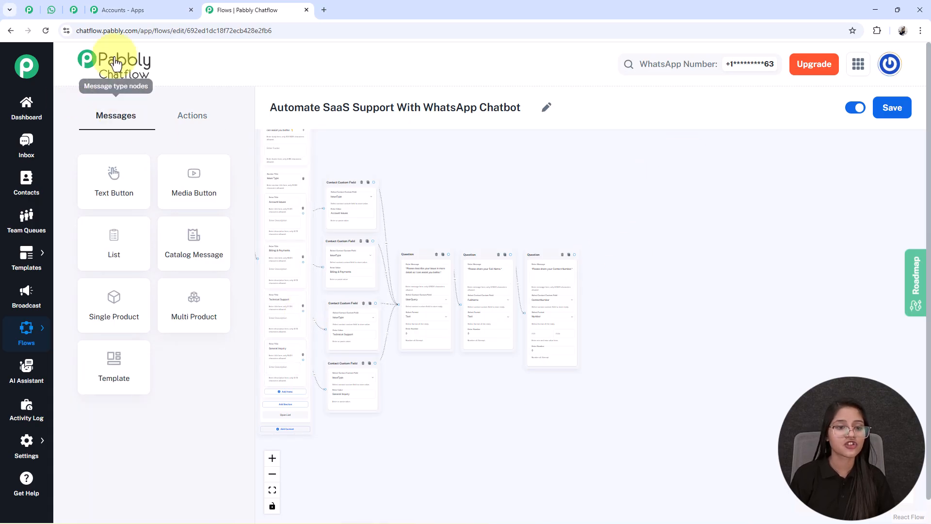
drag(108, 173, 617, 269)
scroll(618, 269, up, 5)
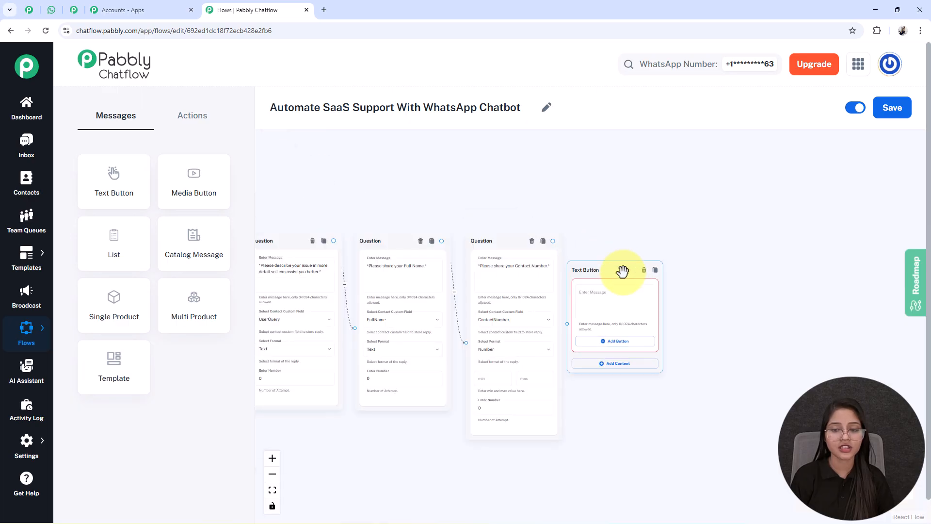
click(551, 287)
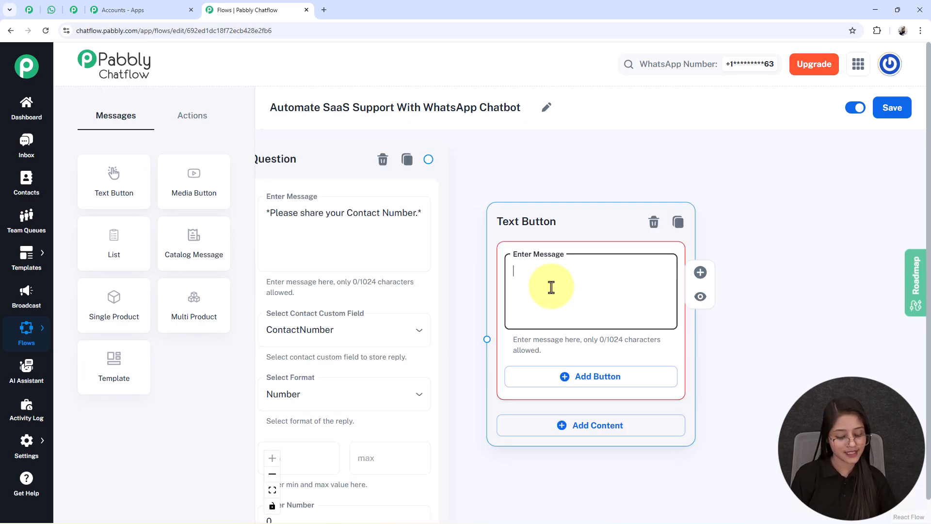
key(ctrl+v)
scroll(552, 287, up, 5)
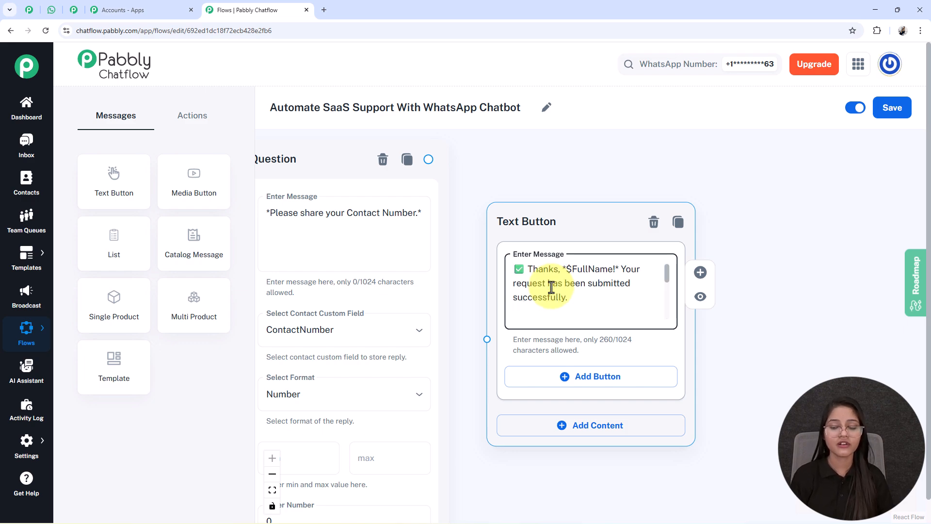
scroll(551, 287, down, 1)
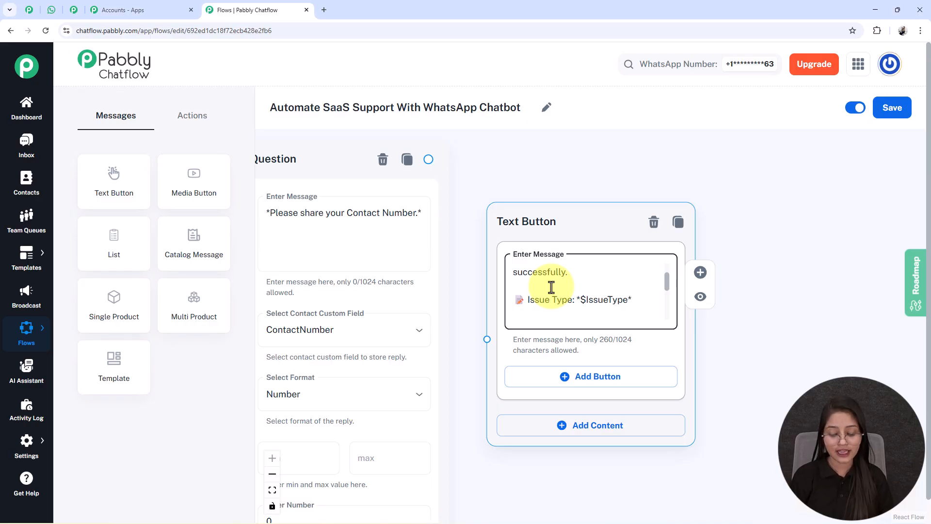
key(Up)
key(Up)
key(Up)
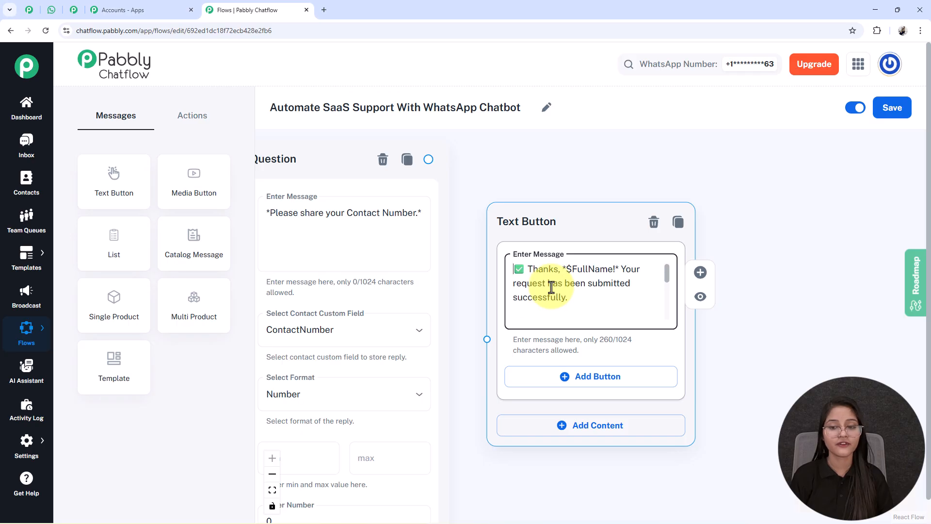
key(Down)
key(Down)
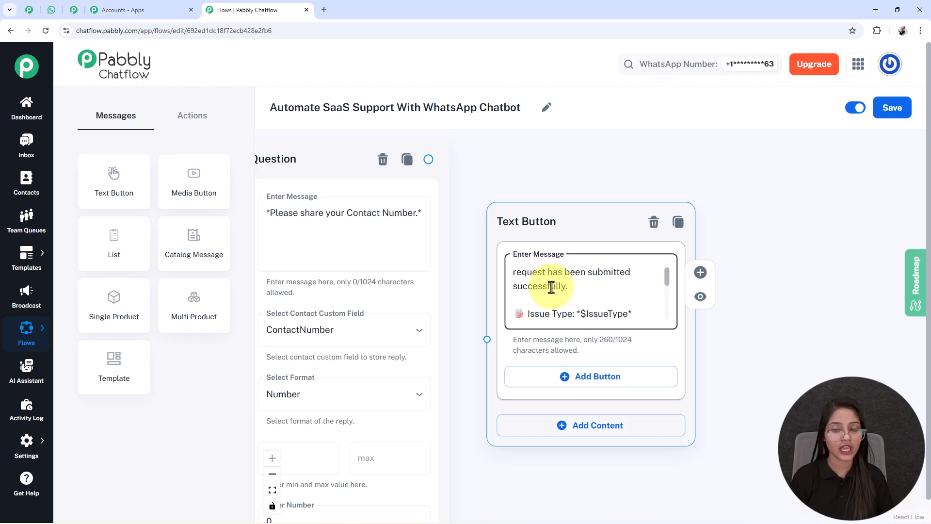
key(Up)
key(Up)
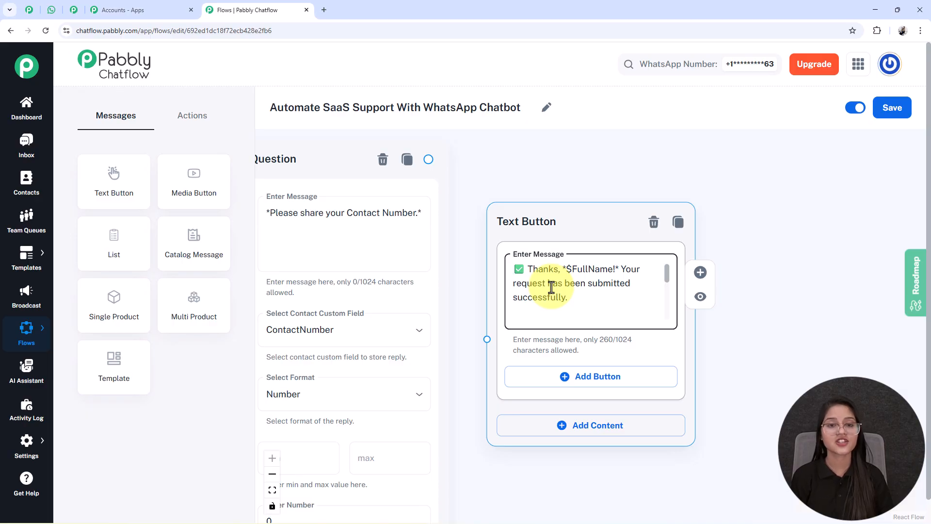
scroll(551, 287, down, 5)
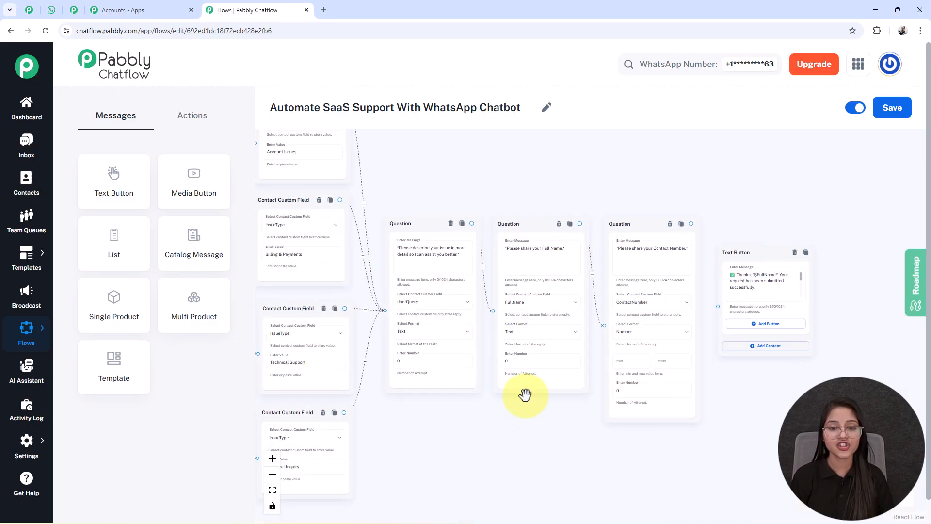
Link the Contact Number question to the confirmation Text Button
scroll(513, 304, up, 5)
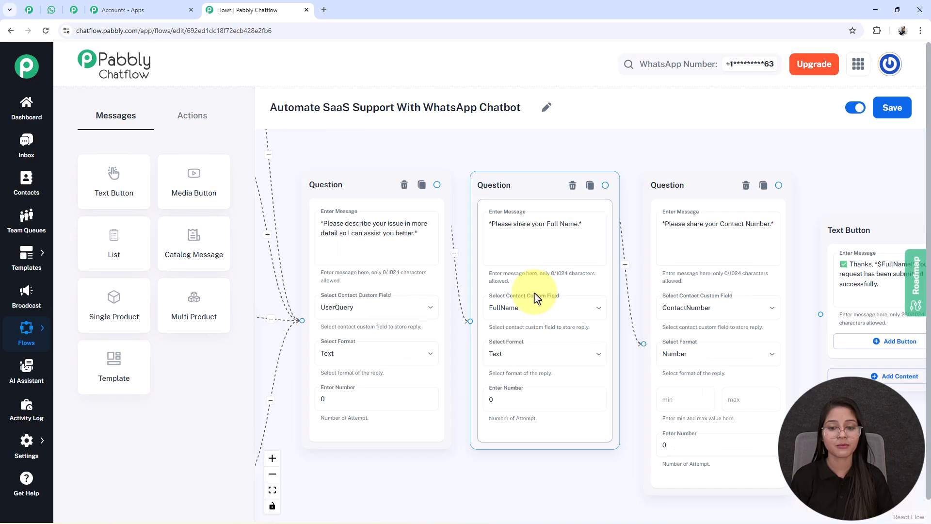
scroll(513, 313, down, 1)
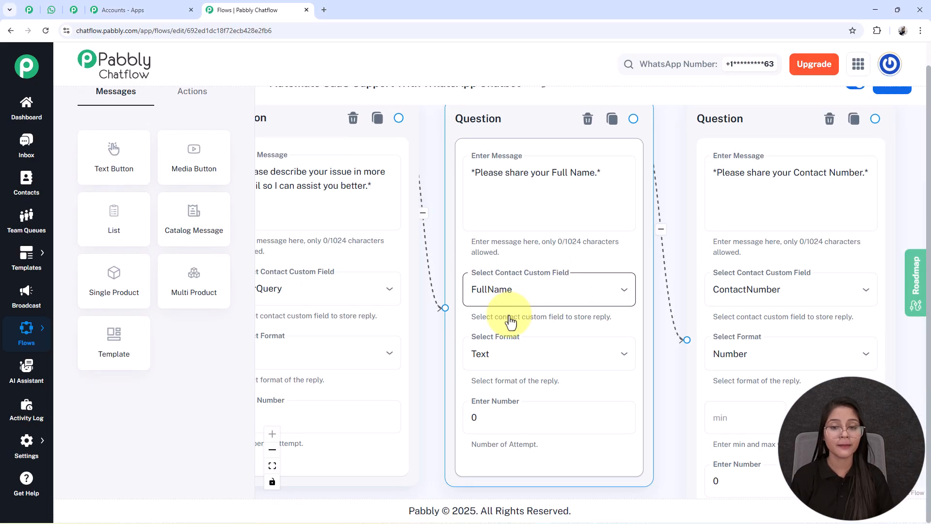
scroll(453, 287, up, 1)
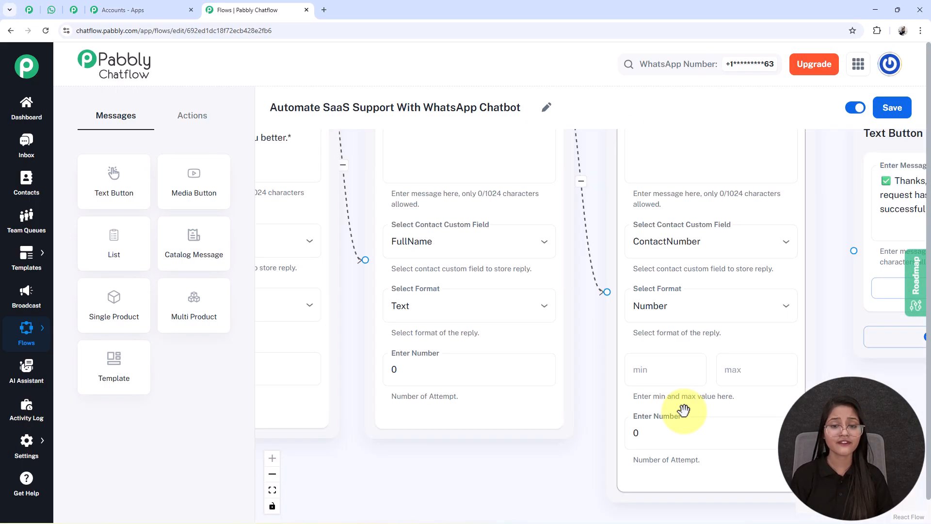
scroll(476, 461, down, 10)
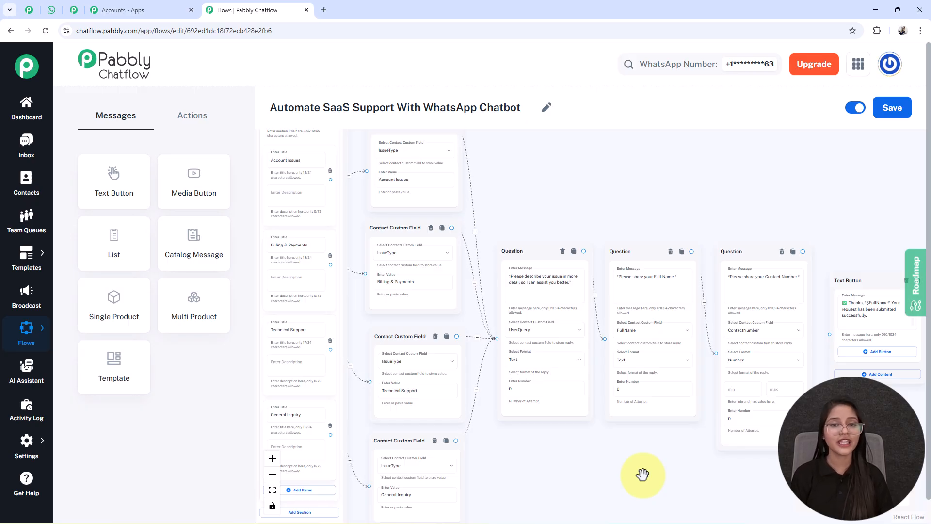
scroll(518, 442, up, 5)
drag(587, 314, 607, 348)
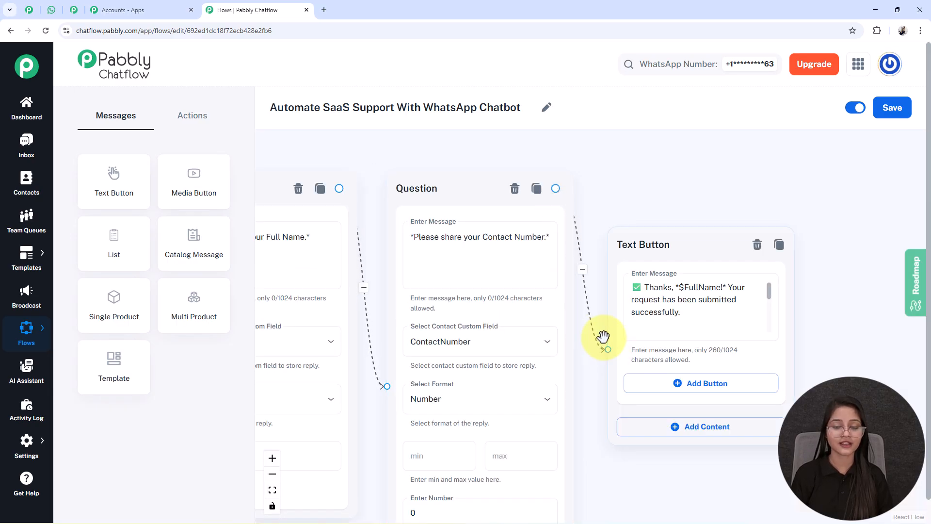
Fit the whole flow into view and save the updated flow
click(272, 490)
drag(601, 490, 584, 487)
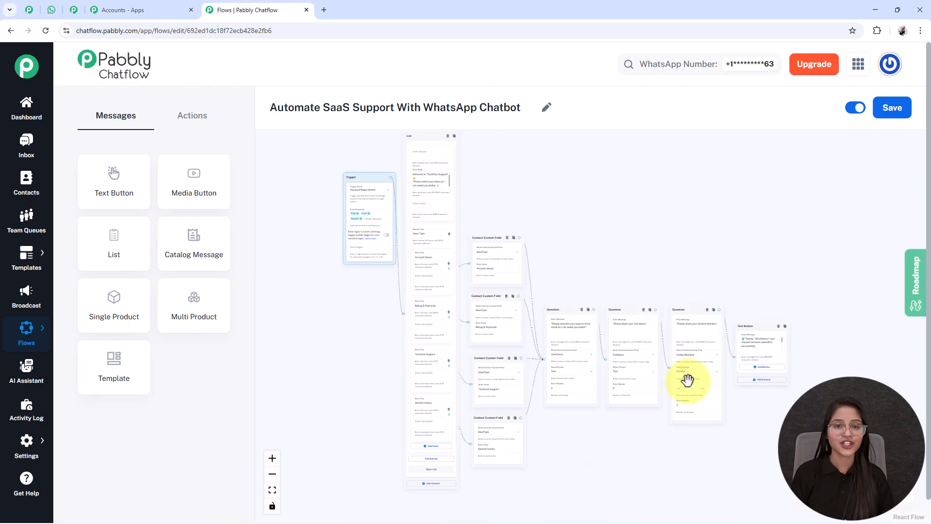
click(898, 110)
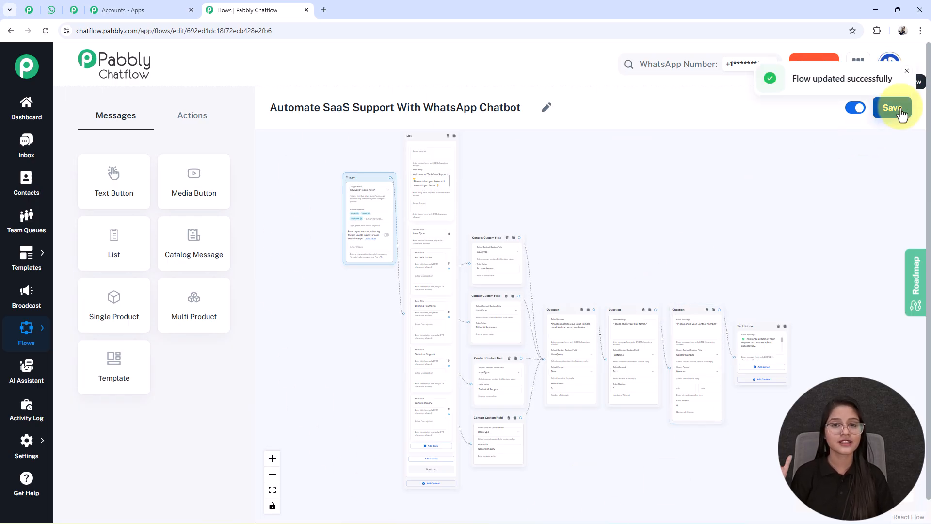